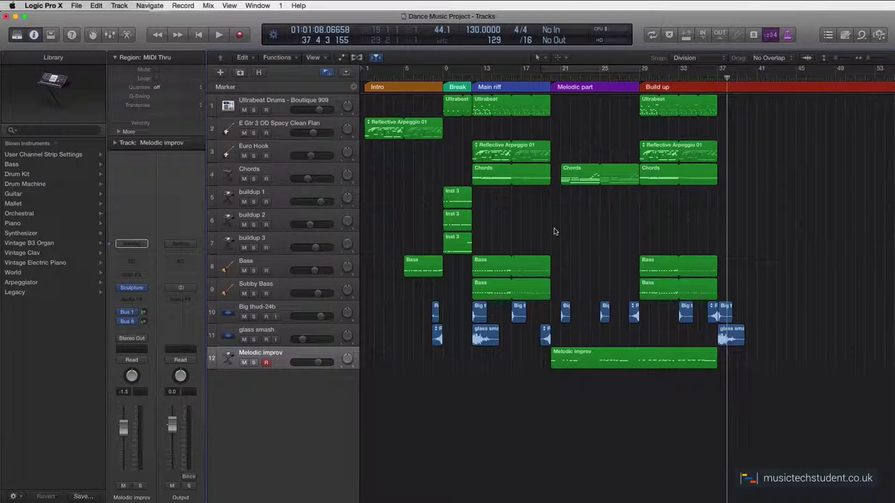
pyautogui.press('a')
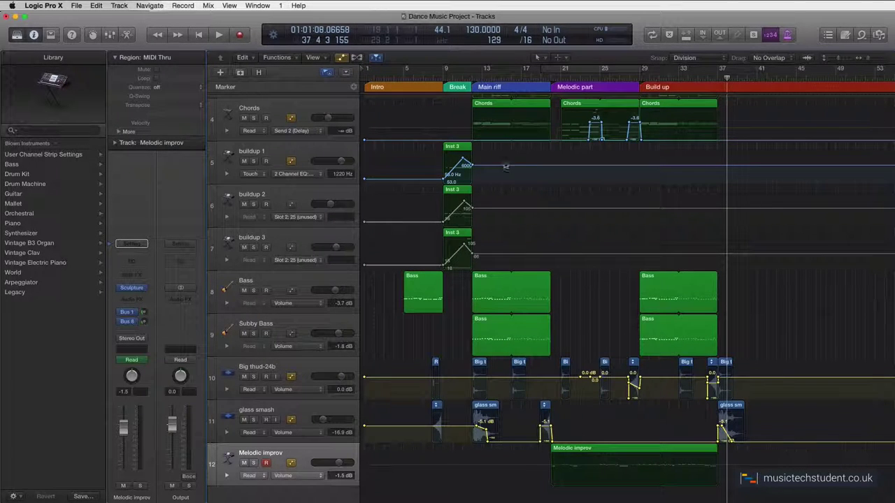
pyautogui.scroll(-1, 480, 475)
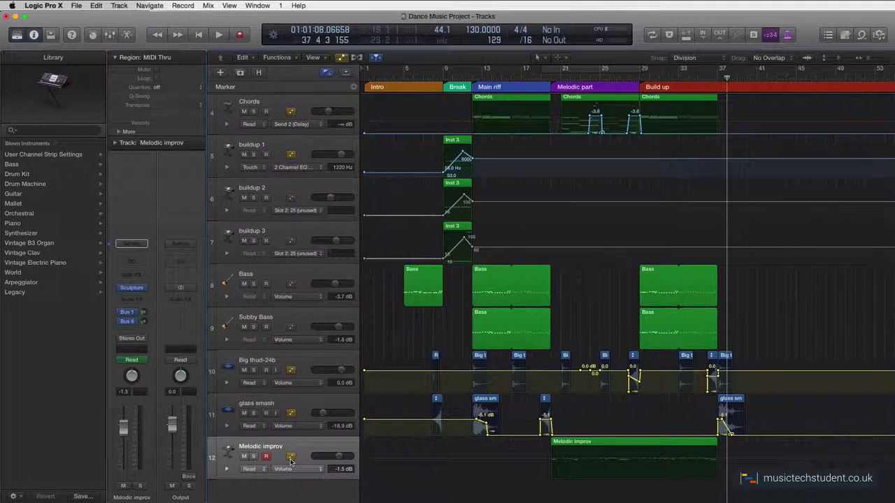
pyautogui.press('a')
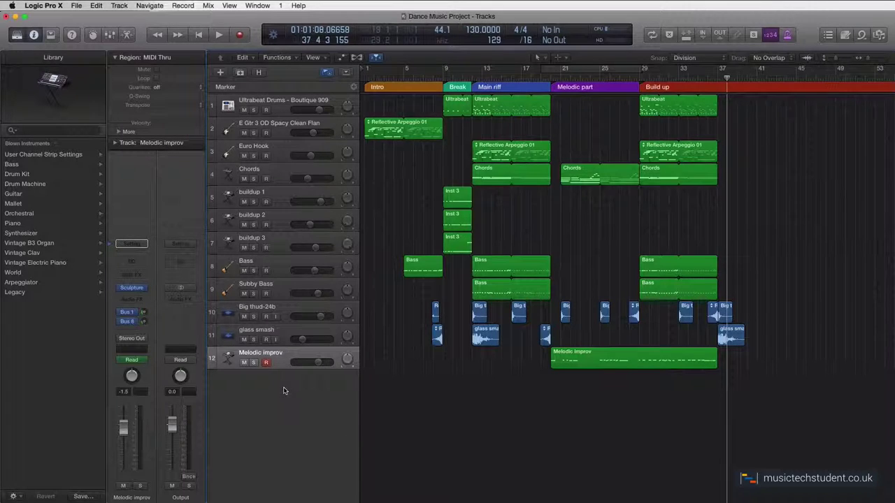
pyautogui.press('a')
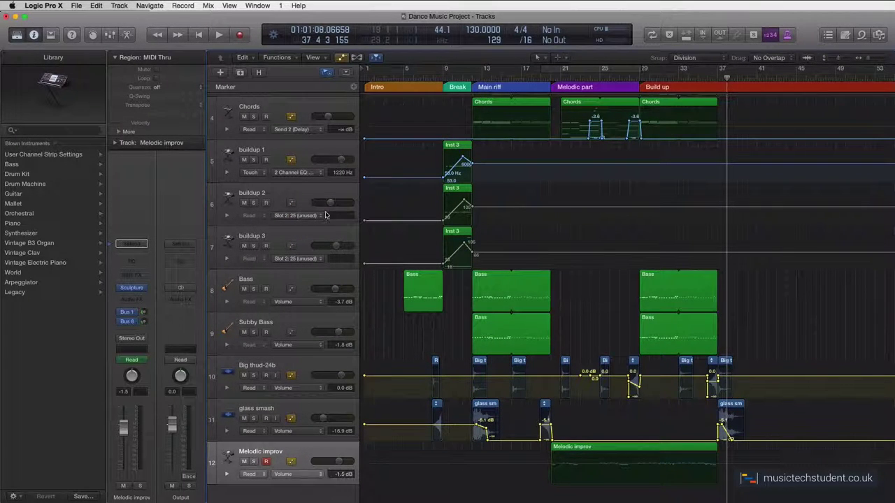
pyautogui.click(342, 58)
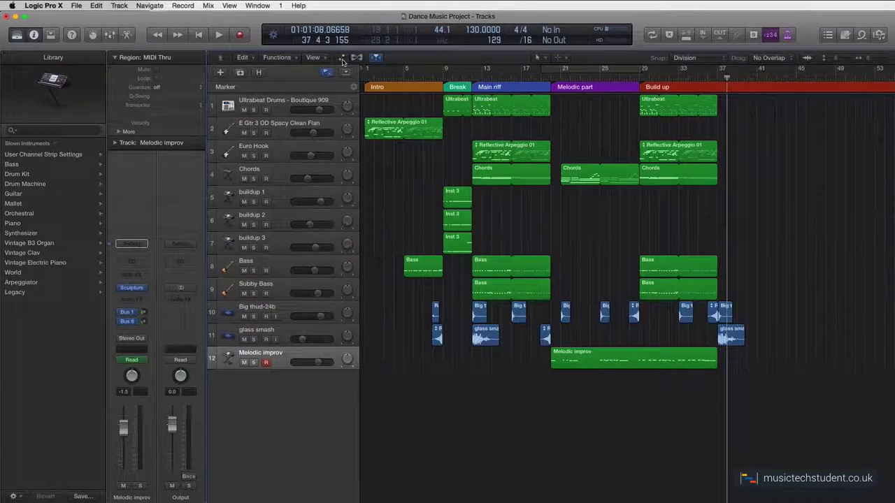
pyautogui.click(341, 58)
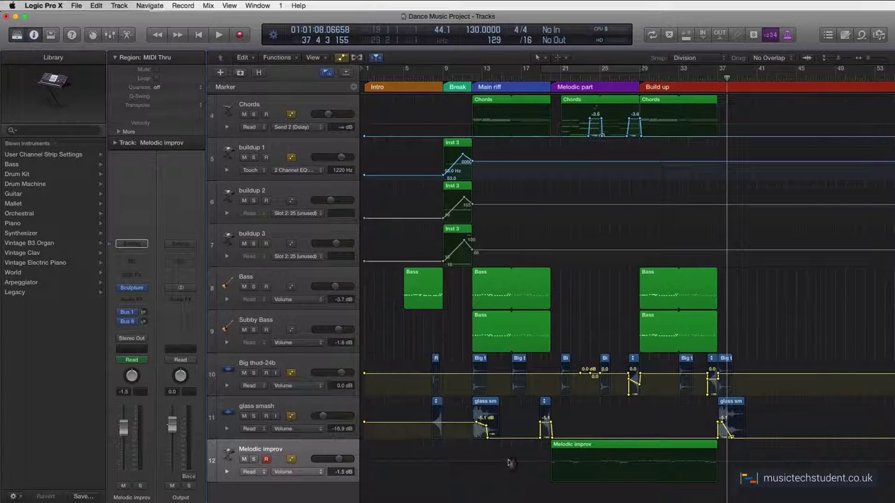
# Place -1.5 dB volume points at the Melodic improv region's start and end, with silence before them.
pyautogui.click(543, 465)
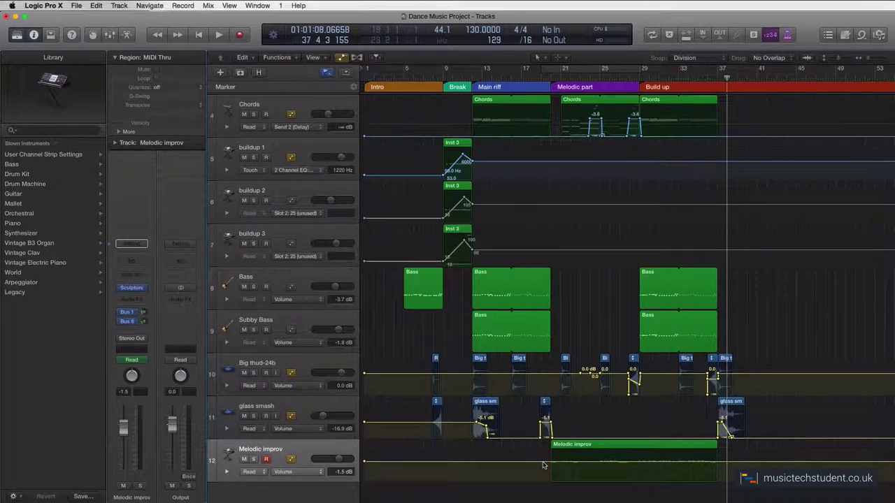
pyautogui.click(543, 462)
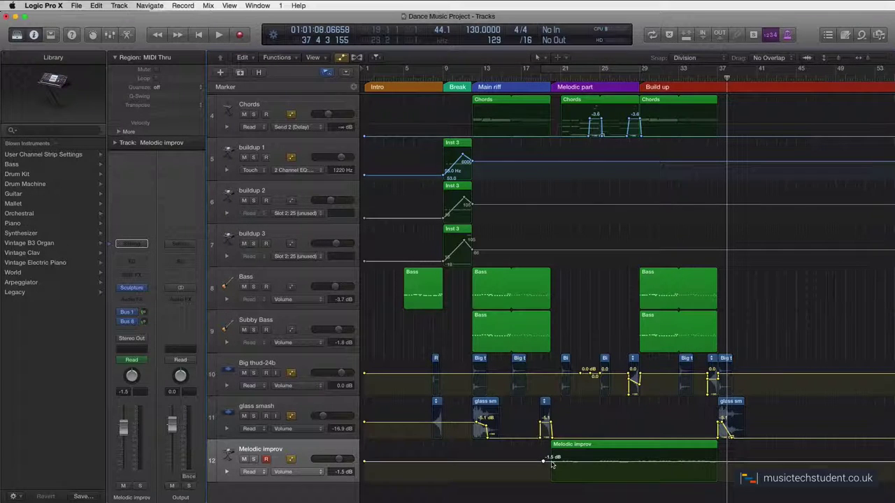
pyautogui.click(552, 462)
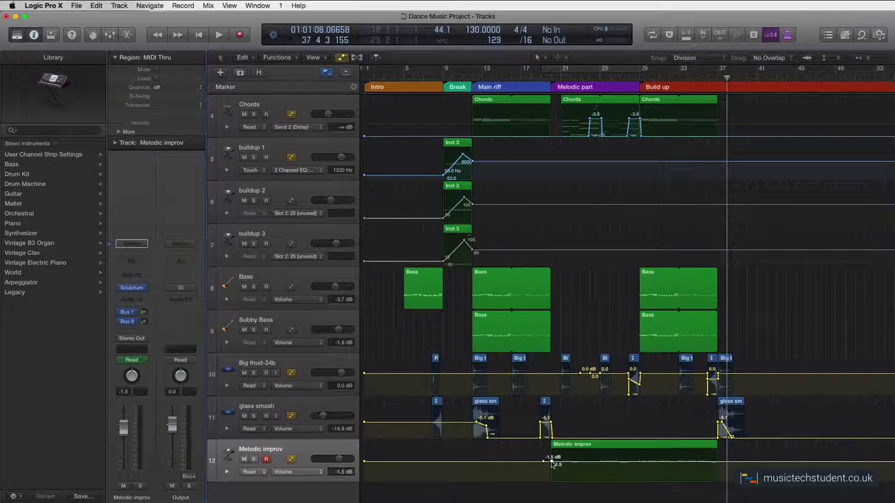
pyautogui.click(718, 462)
pyautogui.moveTo(533, 465); pyautogui.dragTo(528, 489)
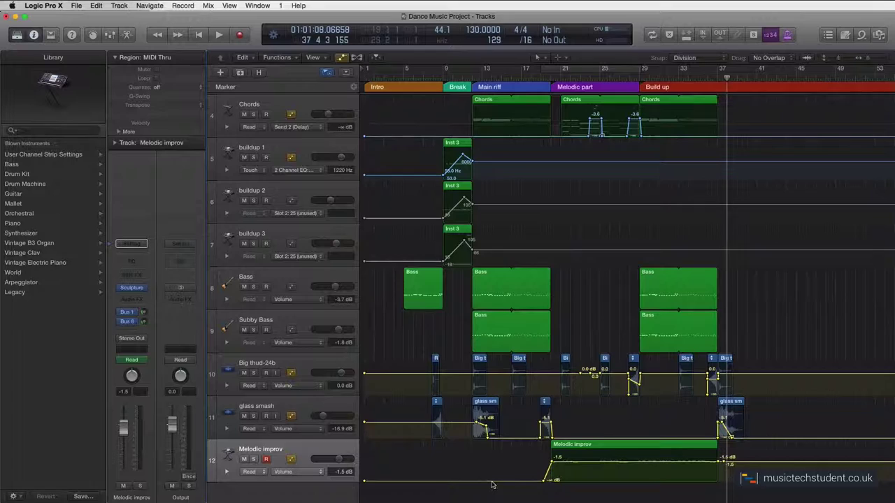
# Audition the Melodic improv fade-in from around bar 19, then add a -14 dB point after the region.
pyautogui.click(318, 446)
pyautogui.click(474, 79)
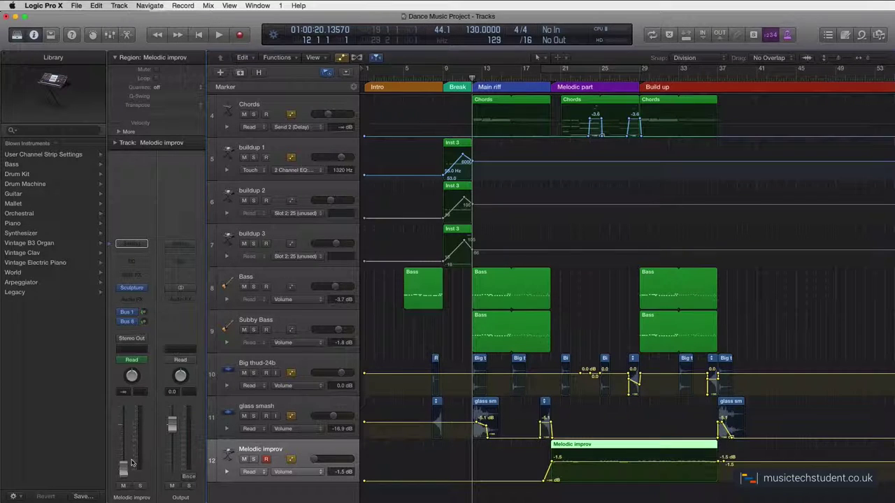
pyautogui.click(521, 77)
pyautogui.click(540, 78)
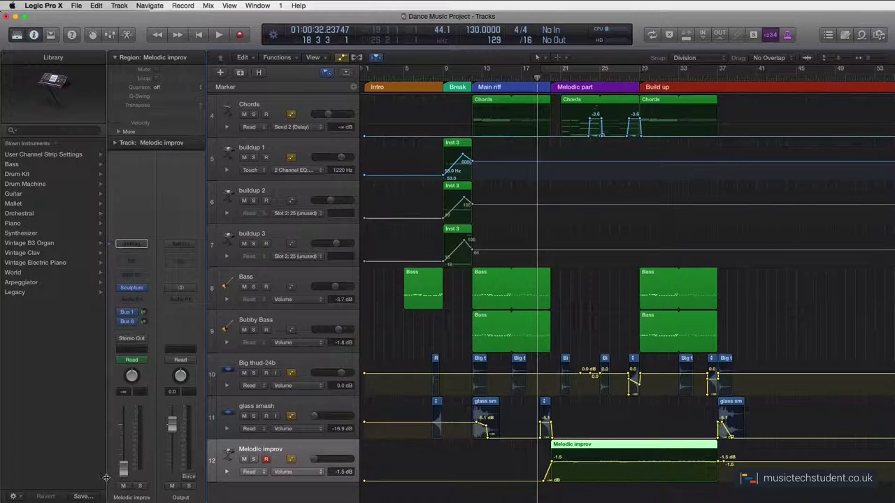
pyautogui.press('space')
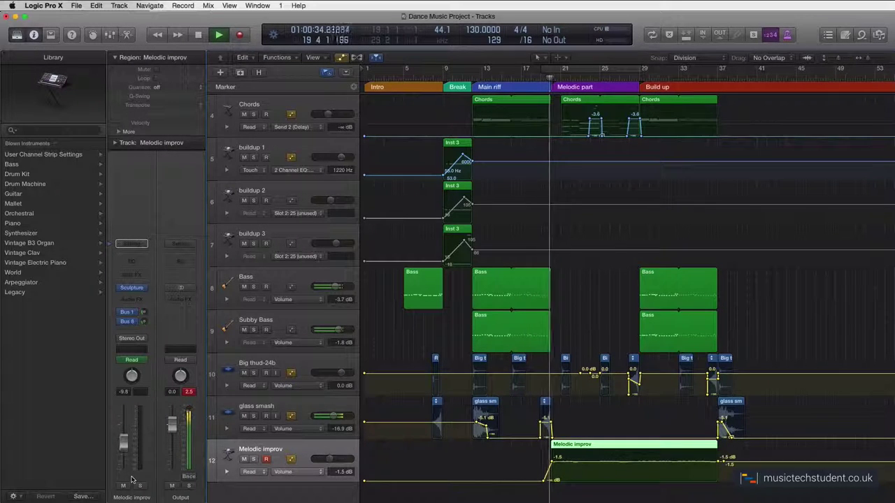
pyautogui.press('space')
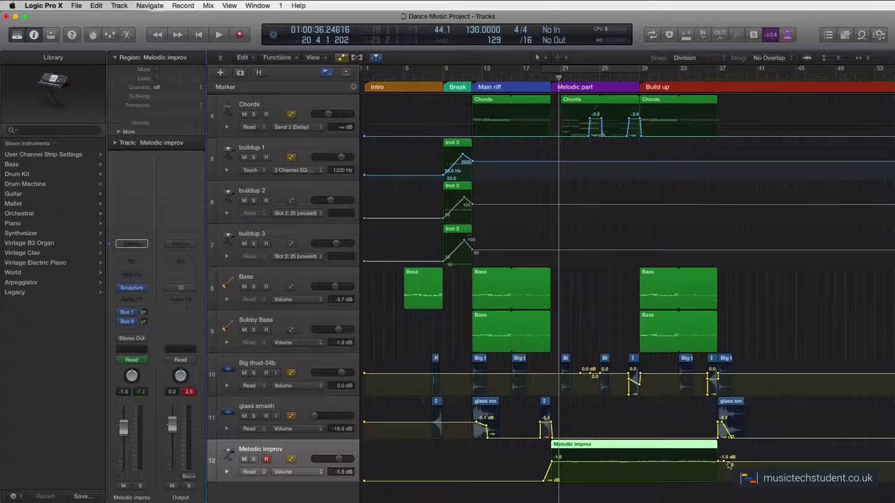
pyautogui.moveTo(729, 466); pyautogui.dragTo(724, 480)
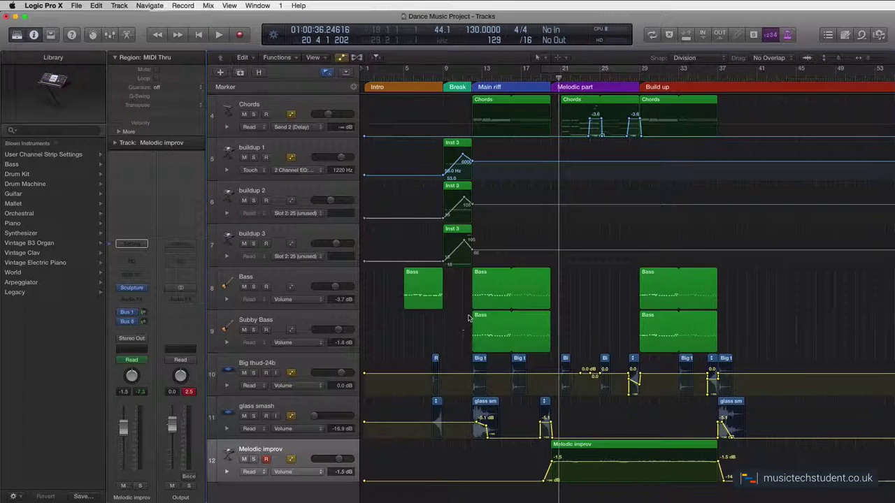
# Duplicate E Gtr 3 OD Spacy Clean Flan, copy Reflective Arpeggio 01 onto the new track, and solo it.
pyautogui.scroll(6, 469, 318)
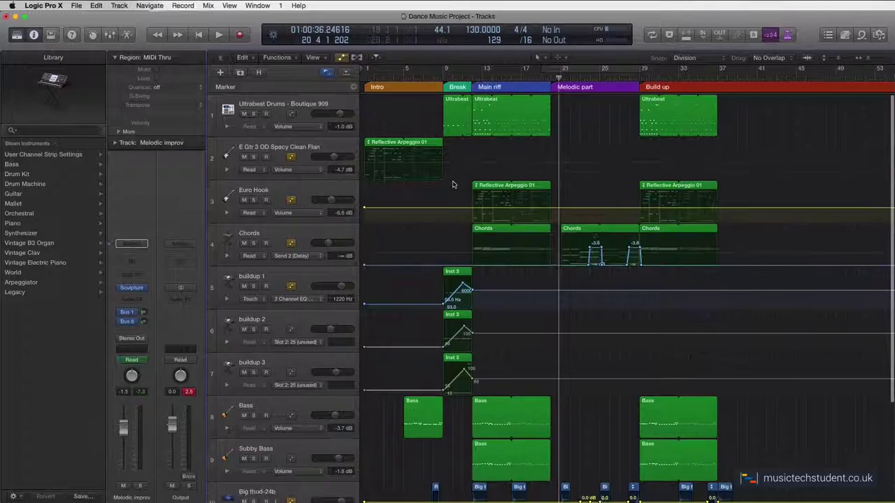
pyautogui.scroll(-1, 419, 180)
pyautogui.scroll(1, 416, 179)
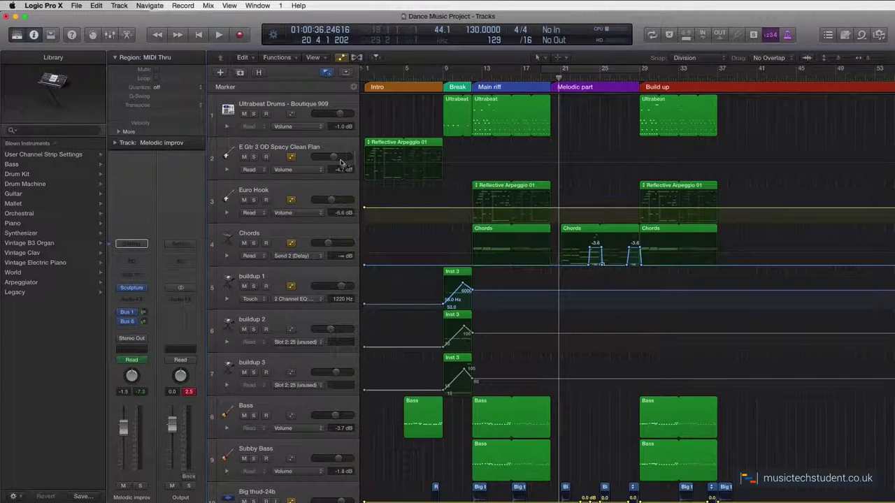
pyautogui.press('a')
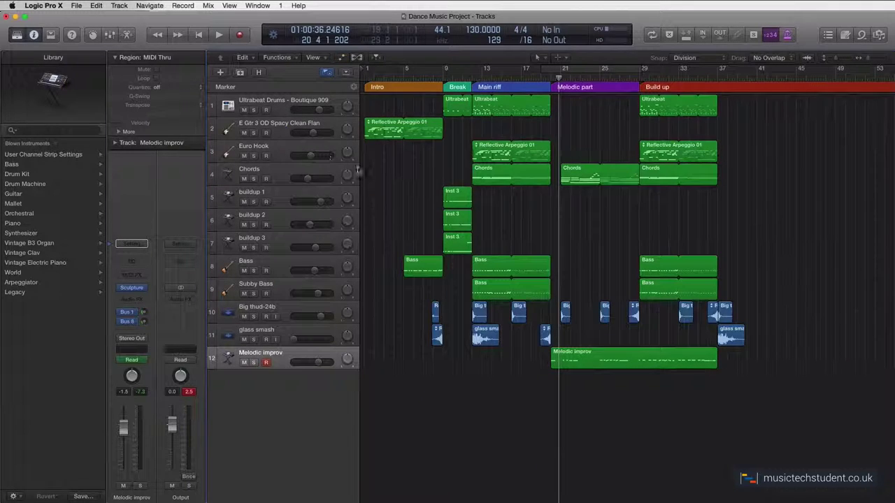
pyautogui.click(284, 124)
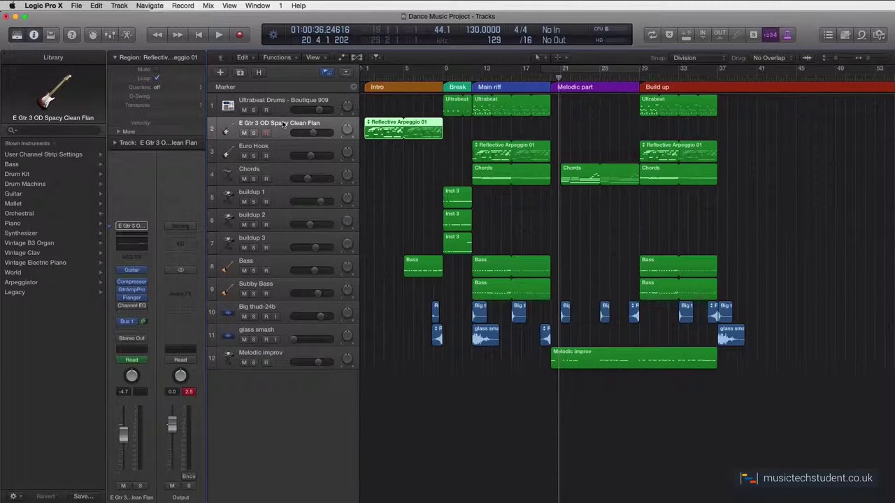
pyautogui.click(238, 73)
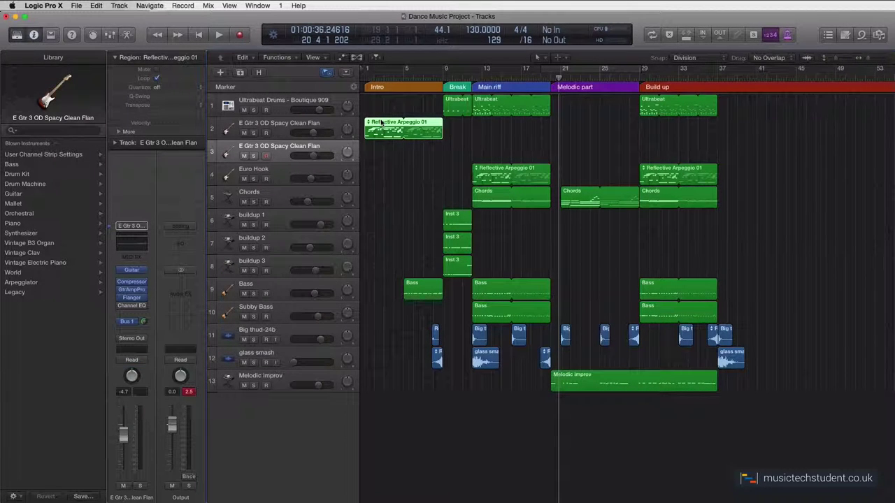
pyautogui.moveTo(381, 123); pyautogui.dragTo(381, 152)
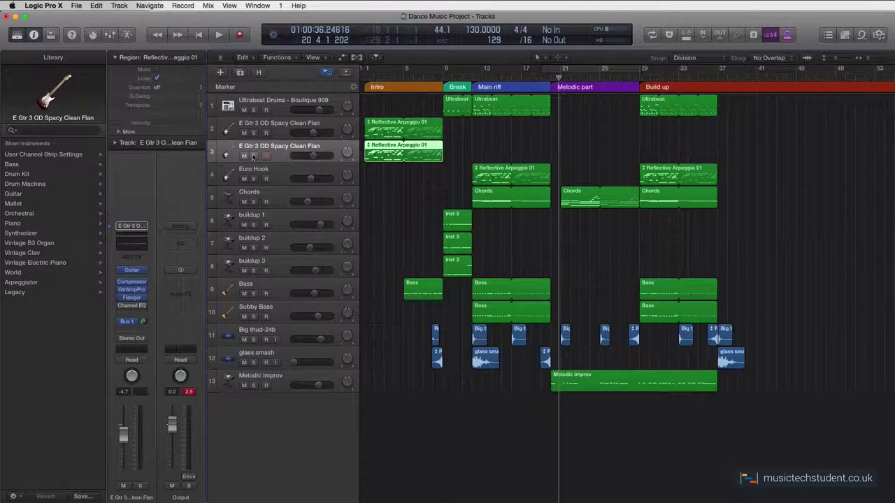
pyautogui.click(254, 155)
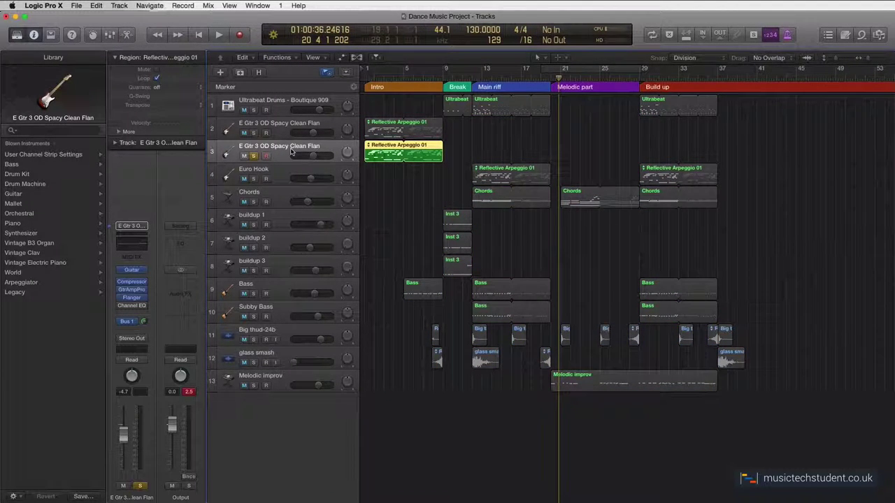
# Show track 3's Pan automation and try its line at +63 and -64 before centring it.
pyautogui.press('a')
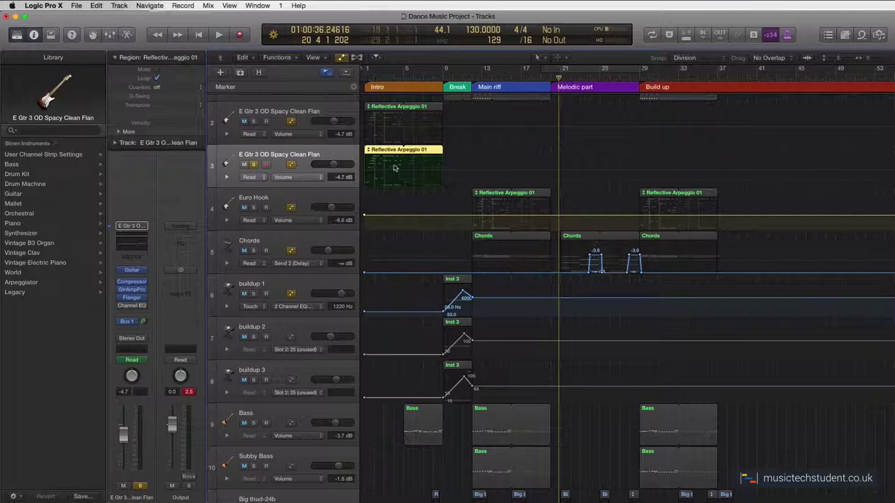
pyautogui.click(285, 178)
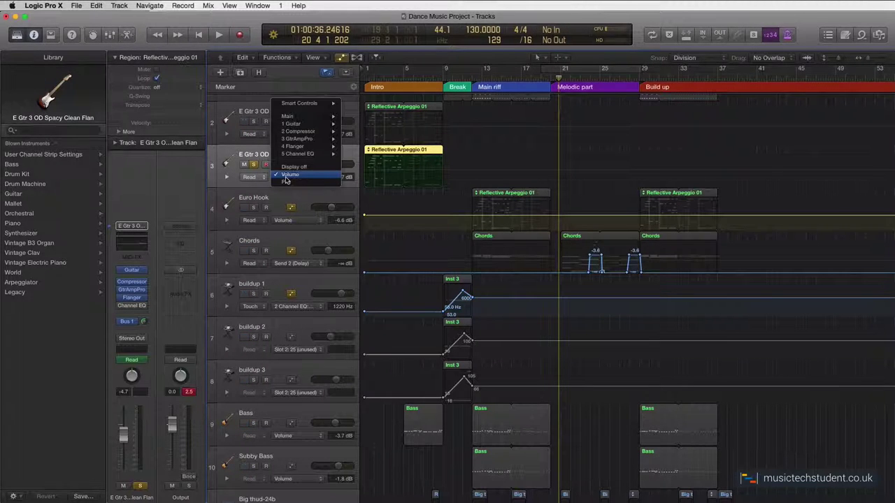
pyautogui.click(299, 183)
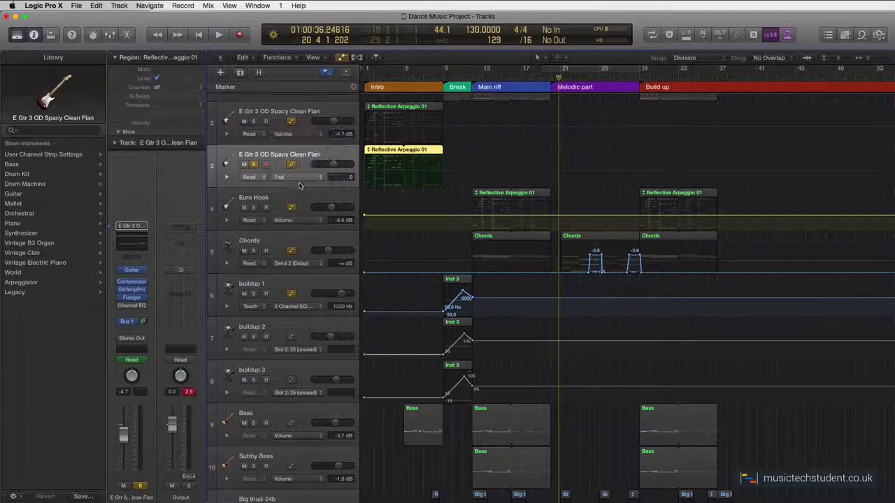
pyautogui.click(367, 175)
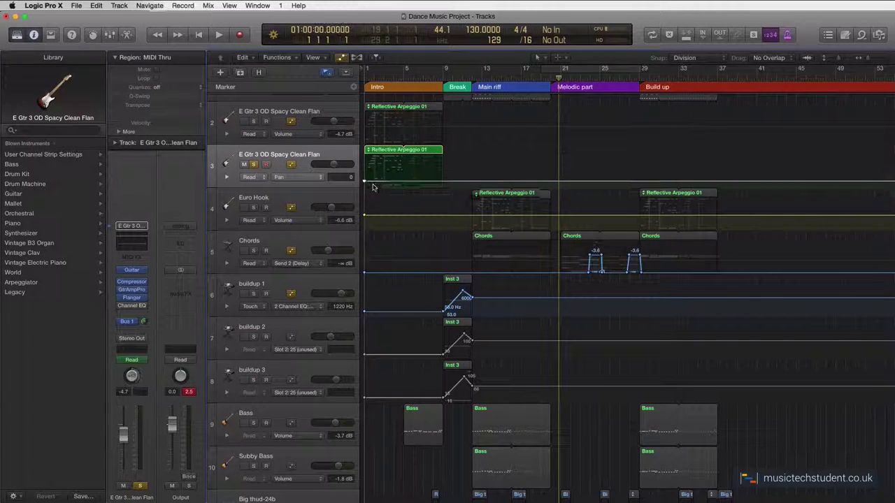
pyautogui.click(373, 187)
pyautogui.click(334, 161)
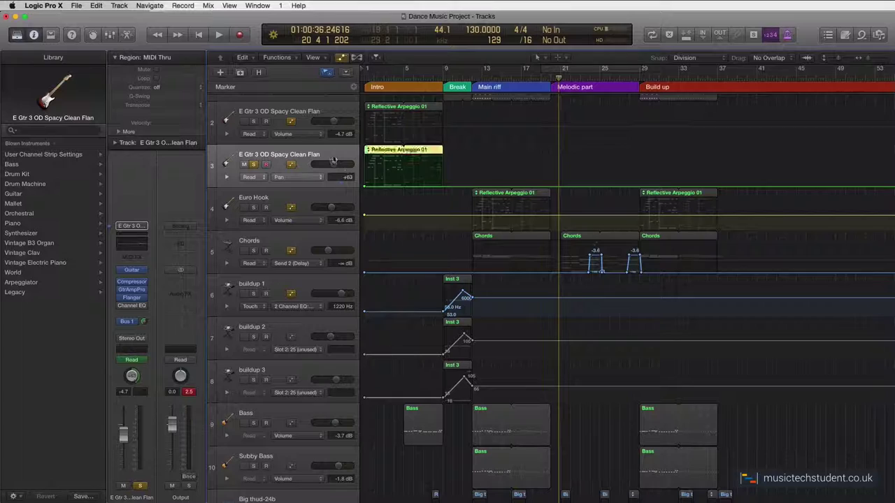
pyautogui.click(132, 377)
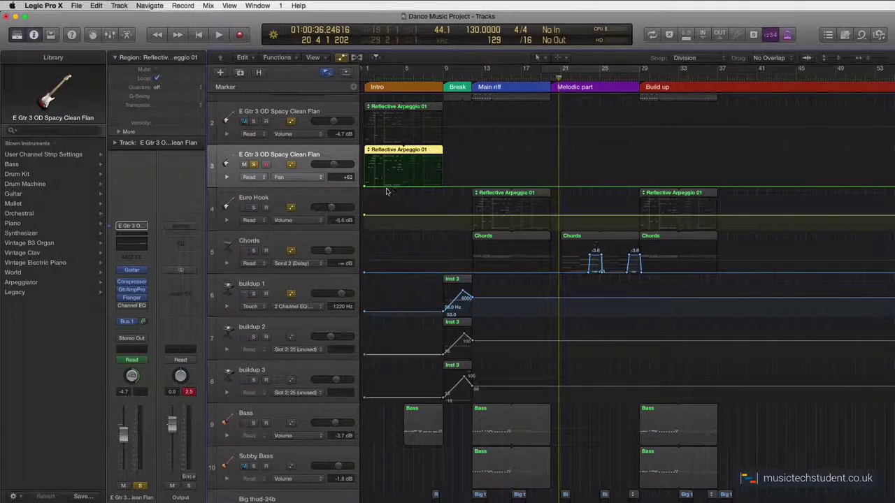
pyautogui.moveTo(386, 187); pyautogui.dragTo(386, 155)
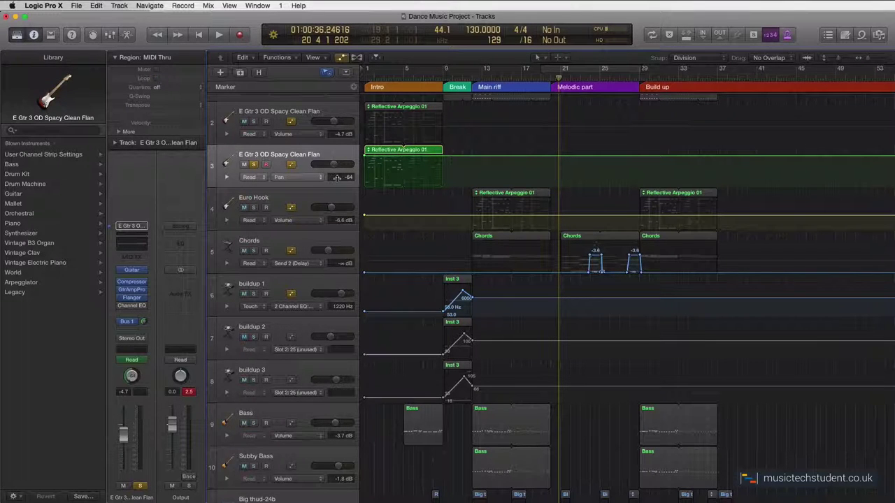
pyautogui.moveTo(387, 156); pyautogui.dragTo(386, 176)
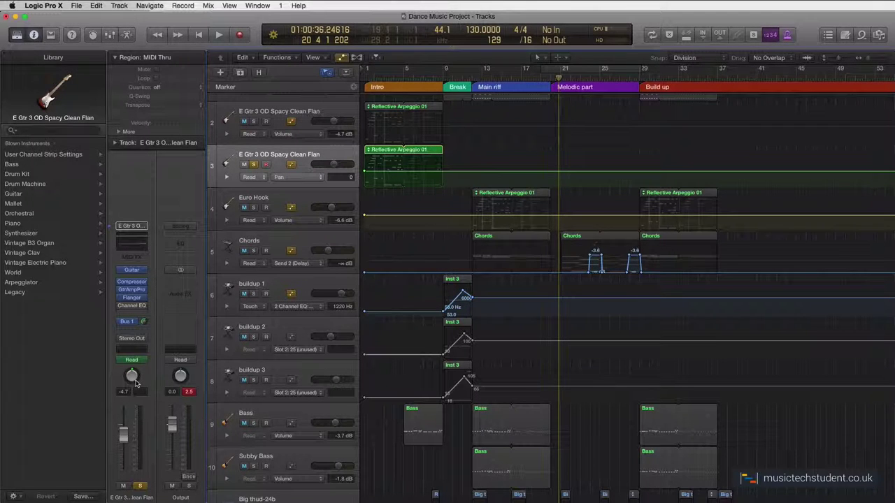
# Add pan points across Reflective Arpeggio 01 and drag them into a -64 to +63 zigzag.
pyautogui.click(382, 170)
pyautogui.click(399, 171)
pyautogui.click(414, 171)
pyautogui.click(435, 170)
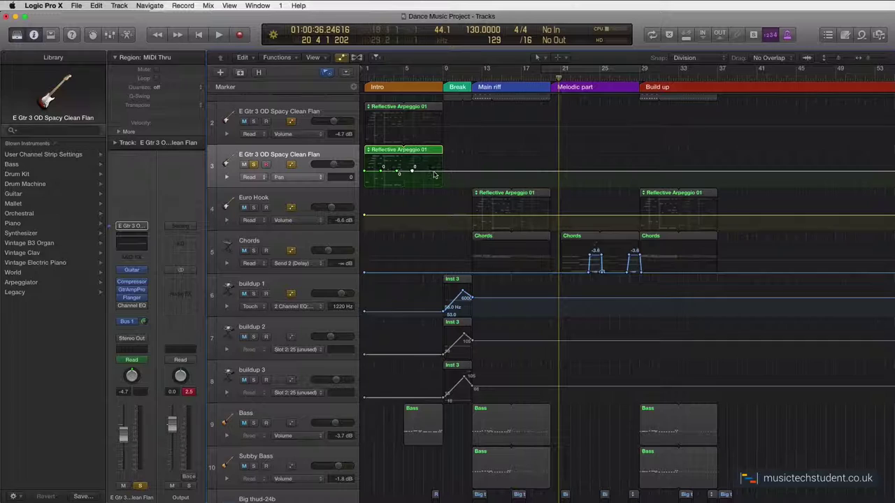
pyautogui.click(406, 170)
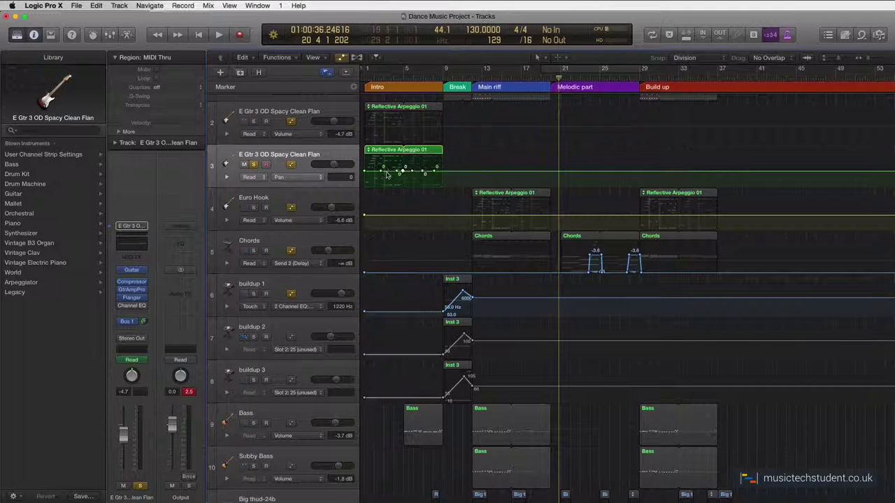
pyautogui.click(388, 170)
pyautogui.click(371, 172)
pyautogui.moveTo(381, 171)
pyautogui.mouseDown()
pyautogui.moveTo(379, 159)
pyautogui.moveTo(399, 184)
pyautogui.moveTo(412, 157)
pyautogui.moveTo(435, 183)
pyautogui.mouseUp()
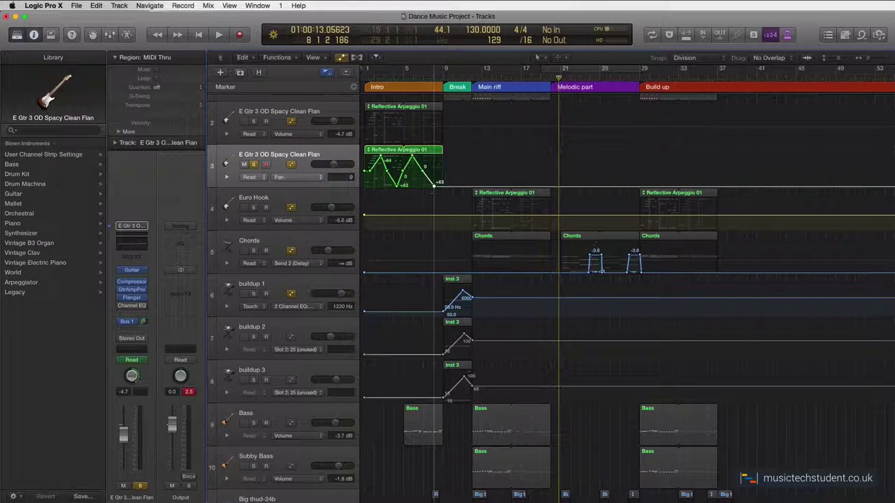
pyautogui.click(364, 79)
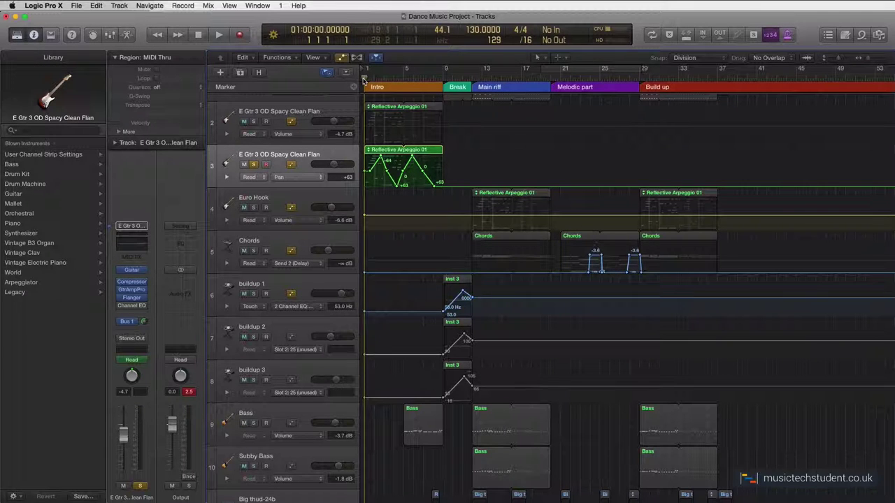
pyautogui.press('space')
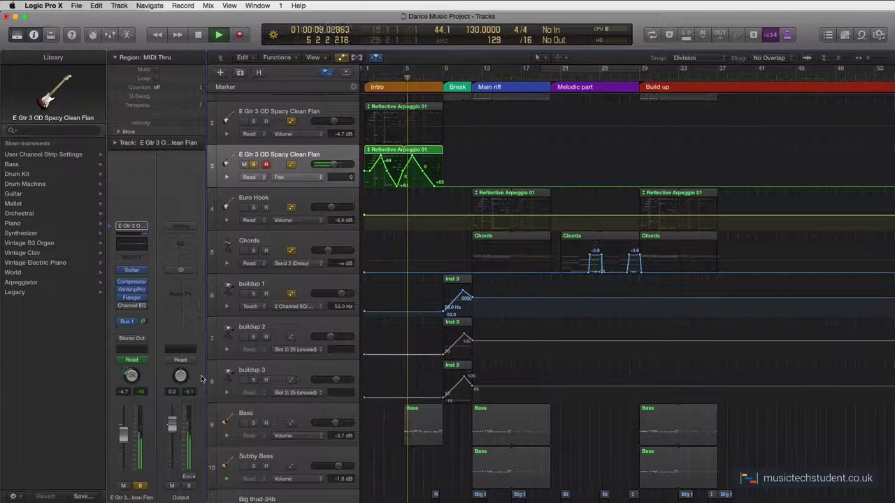
pyautogui.press('space')
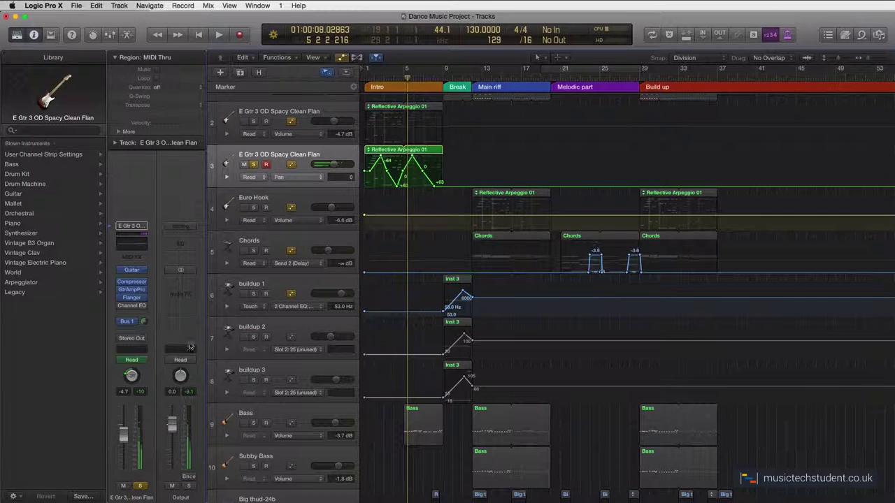
pyautogui.click(286, 156)
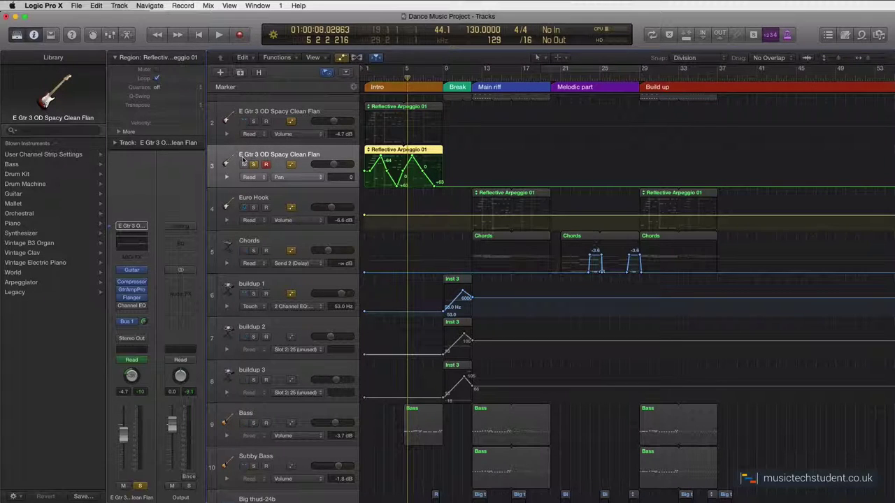
# Turn on the guitar's Channel EQ and pull the top band down into a deep cut.
pyautogui.click(135, 247)
pyautogui.moveTo(100, 42); pyautogui.dragTo(205, 108)
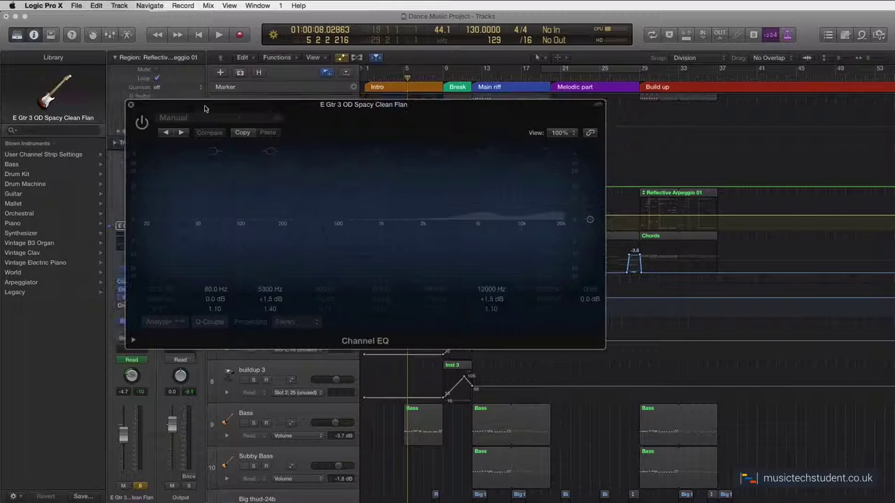
pyautogui.click(141, 122)
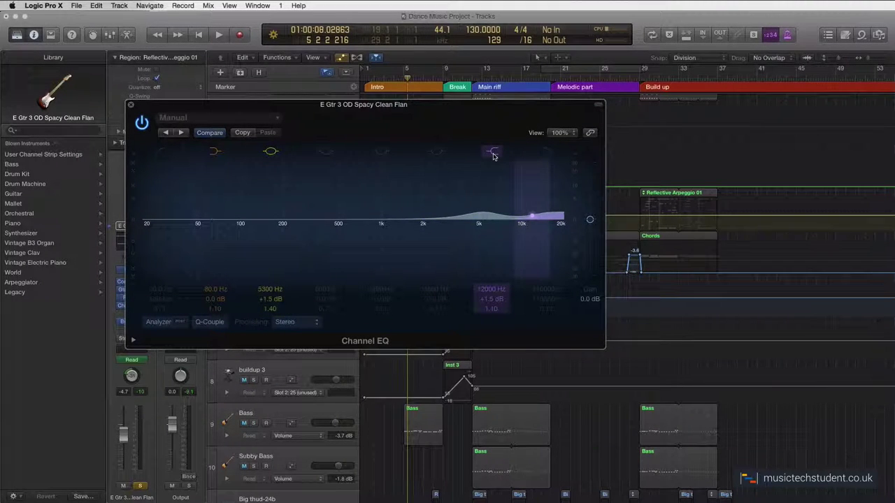
pyautogui.moveTo(533, 220); pyautogui.dragTo(127, 289)
# Loop bars 1–9 of the intro and start playback.
pyautogui.moveTo(330, 102); pyautogui.dragTo(459, 210)
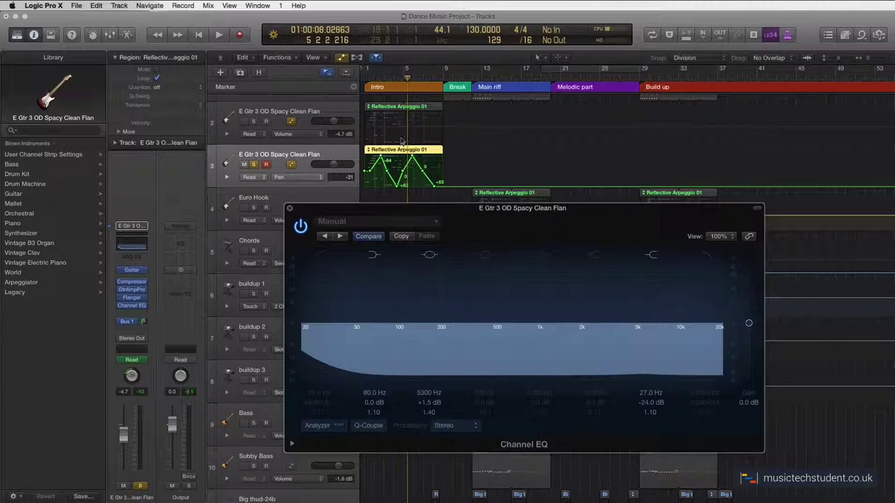
pyautogui.moveTo(367, 71); pyautogui.dragTo(440, 71)
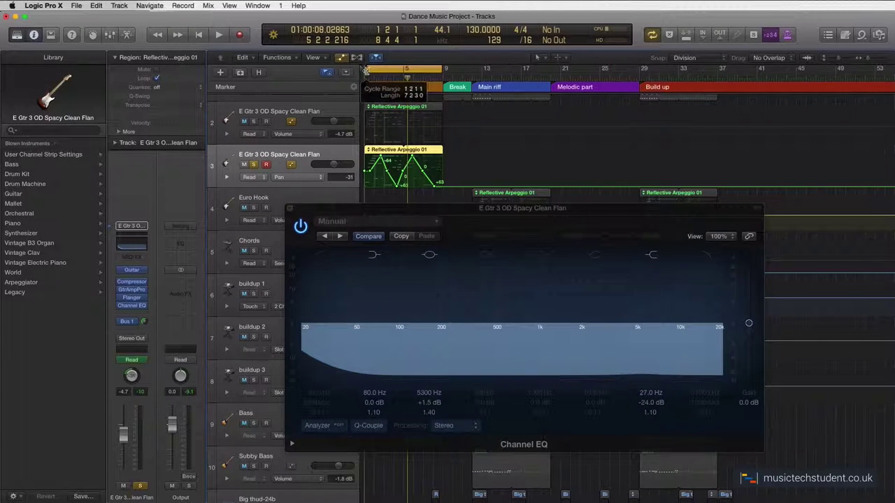
pyautogui.moveTo(370, 72); pyautogui.dragTo(443, 70)
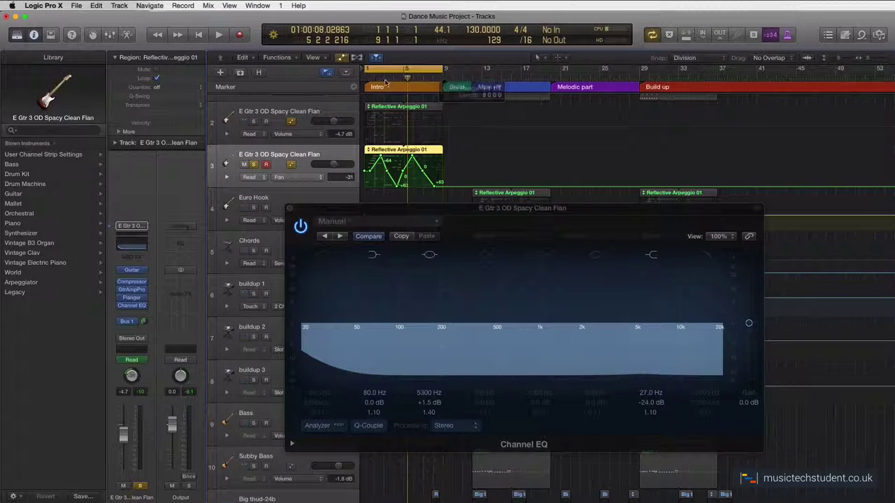
pyautogui.press('space')
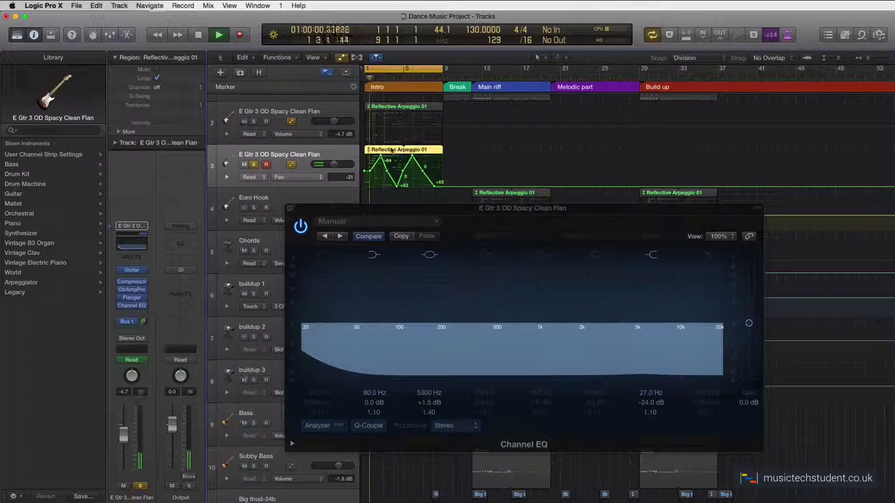
# Set the high-cut filter to 1100 Hz with Q 1.60 and flatten the pan points toward 0.
pyautogui.click(383, 311)
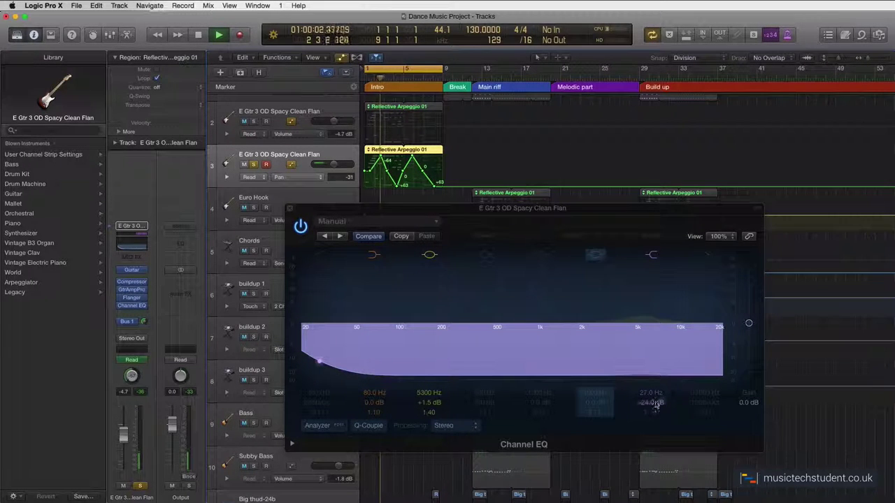
pyautogui.moveTo(647, 397); pyautogui.dragTo(647, 360)
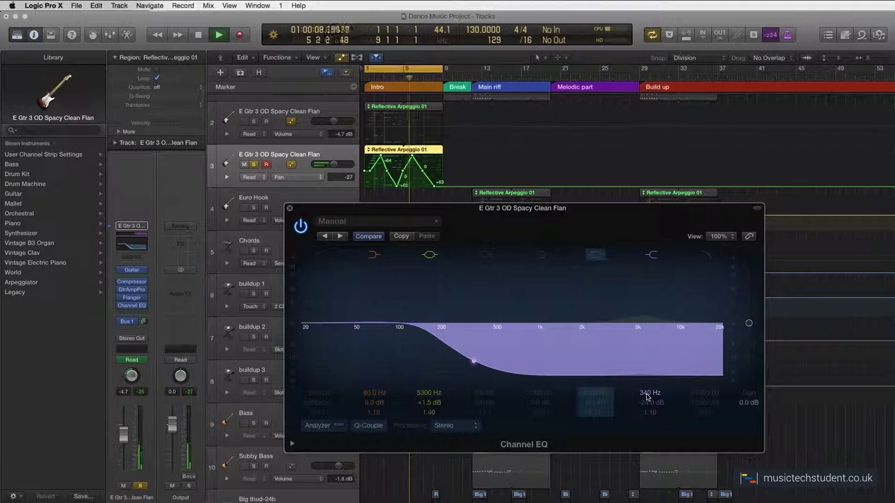
pyautogui.click(649, 403)
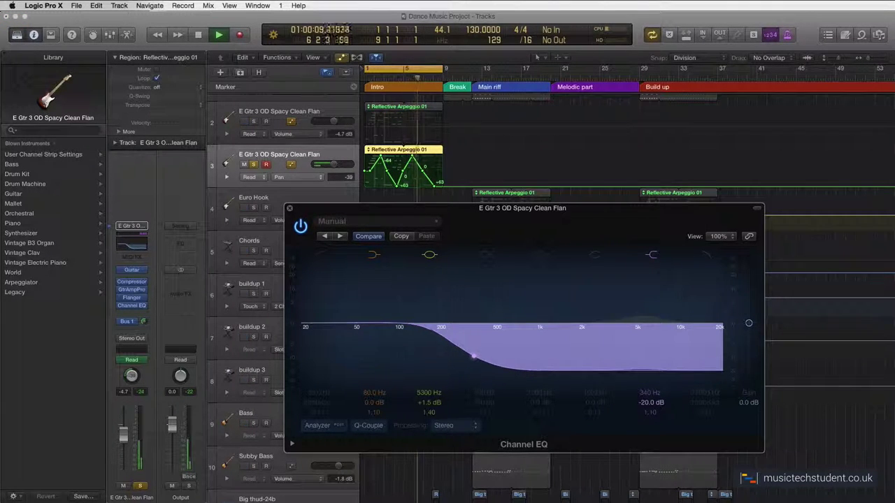
pyautogui.moveTo(650, 403); pyautogui.dragTo(651, 403)
pyautogui.doubleClick(650, 394)
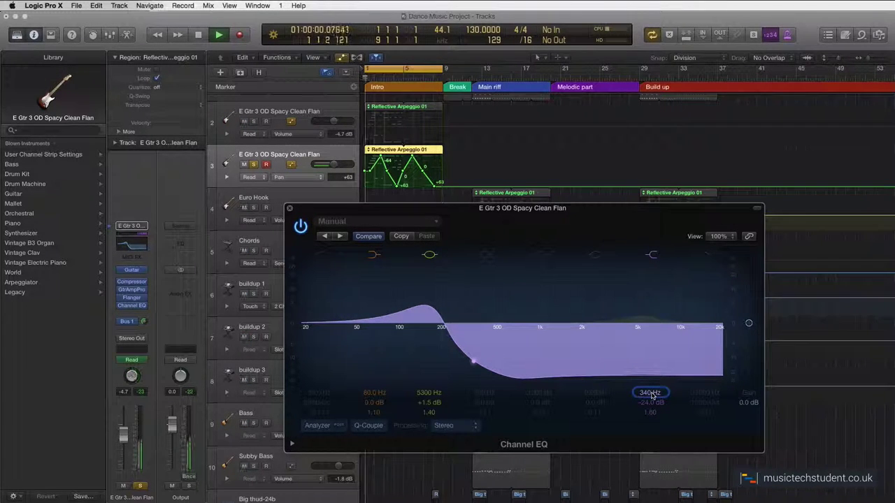
pyautogui.moveTo(650, 394); pyautogui.dragTo(650, 367)
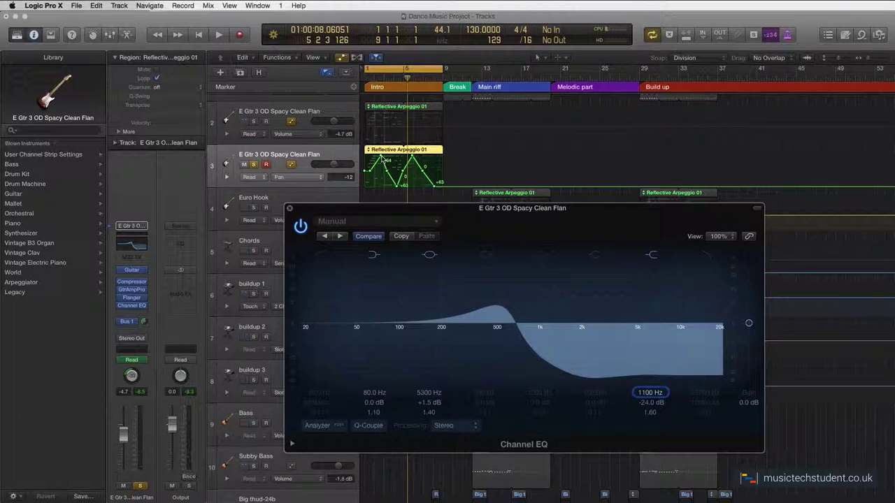
pyautogui.moveTo(381, 159); pyautogui.dragTo(396, 188)
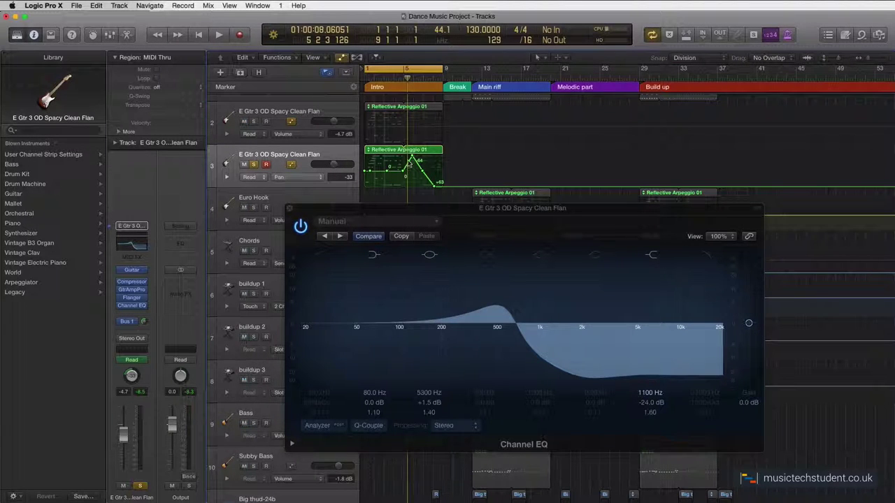
pyautogui.moveTo(412, 158); pyautogui.dragTo(433, 172)
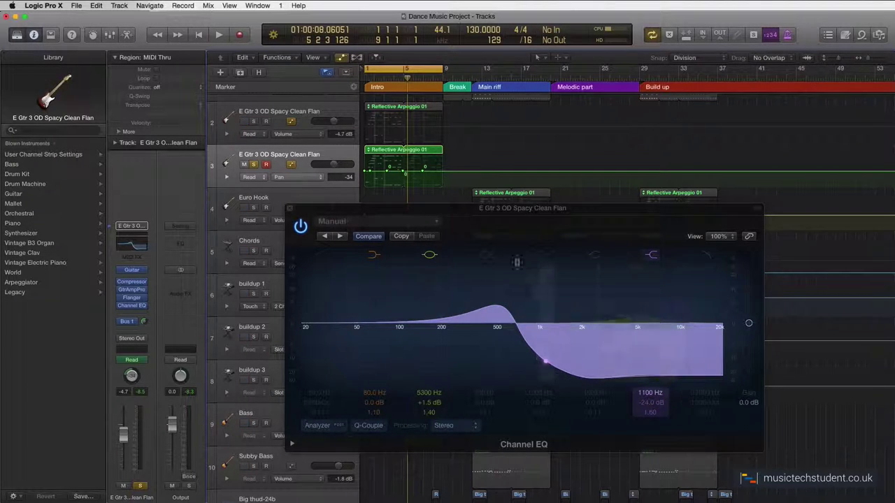
# Set track 3's automation mode to Write.
pyautogui.click(316, 179)
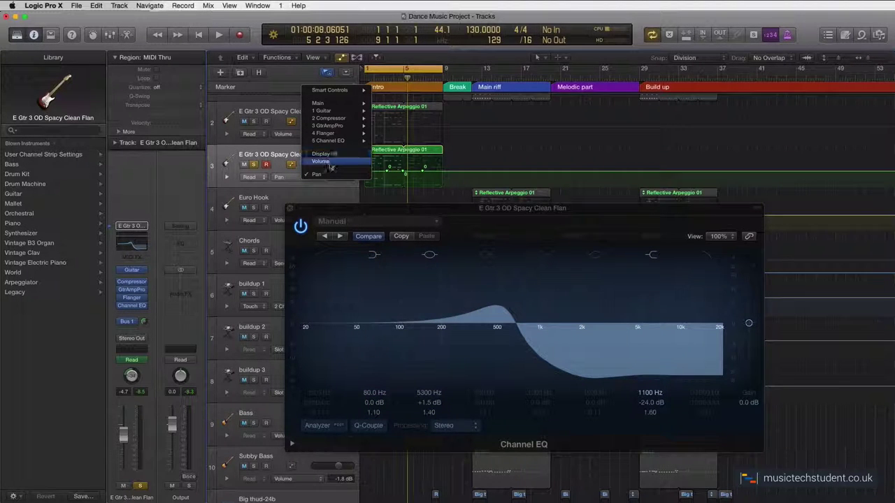
pyautogui.moveTo(333, 143)
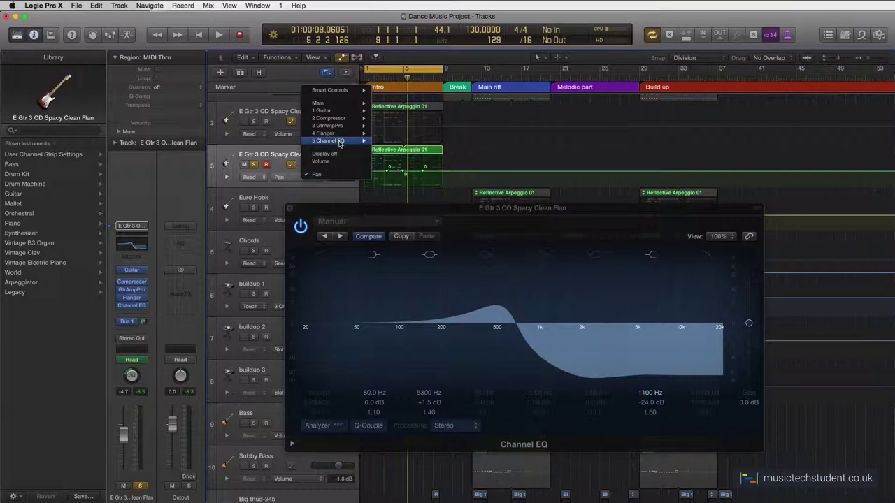
pyautogui.click(227, 106)
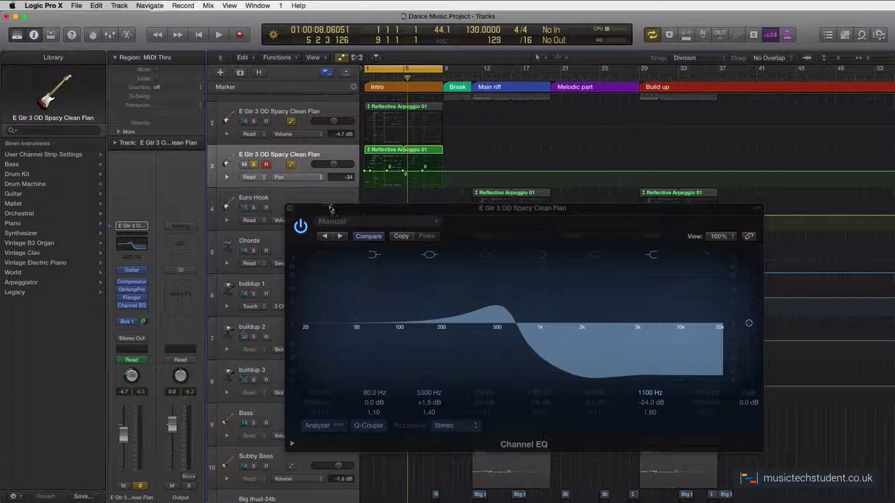
pyautogui.click(330, 207)
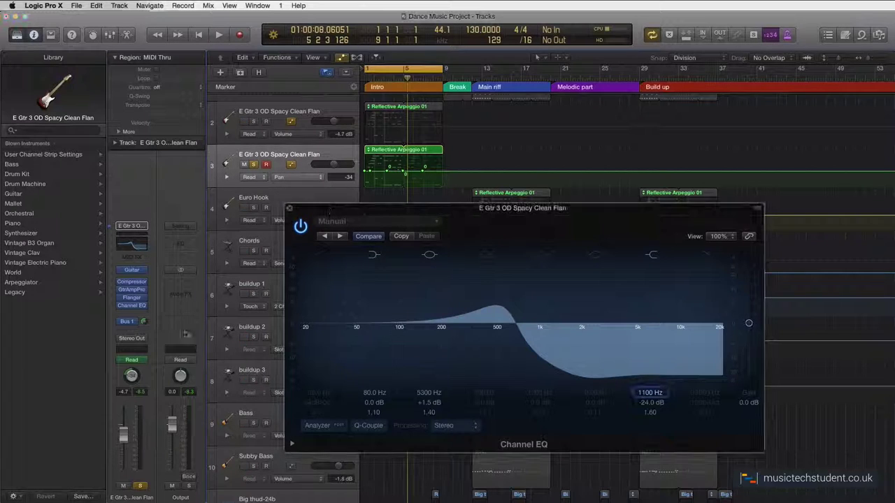
pyautogui.click(135, 360)
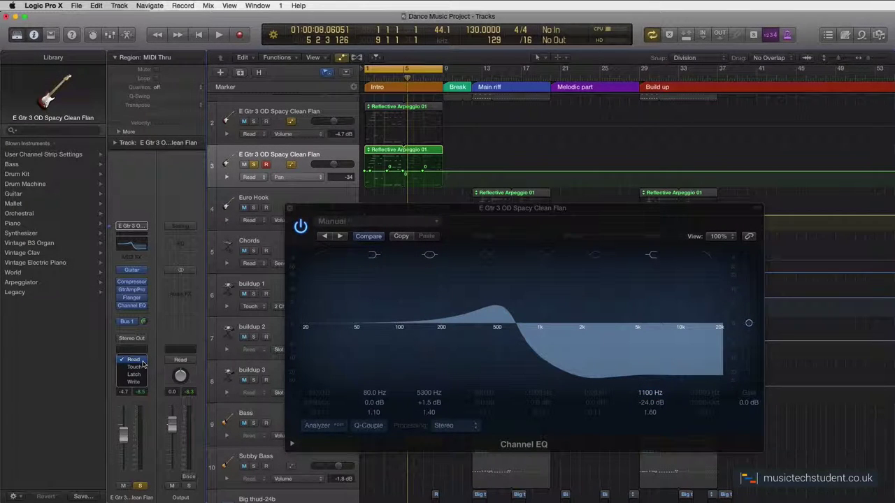
pyautogui.click(134, 383)
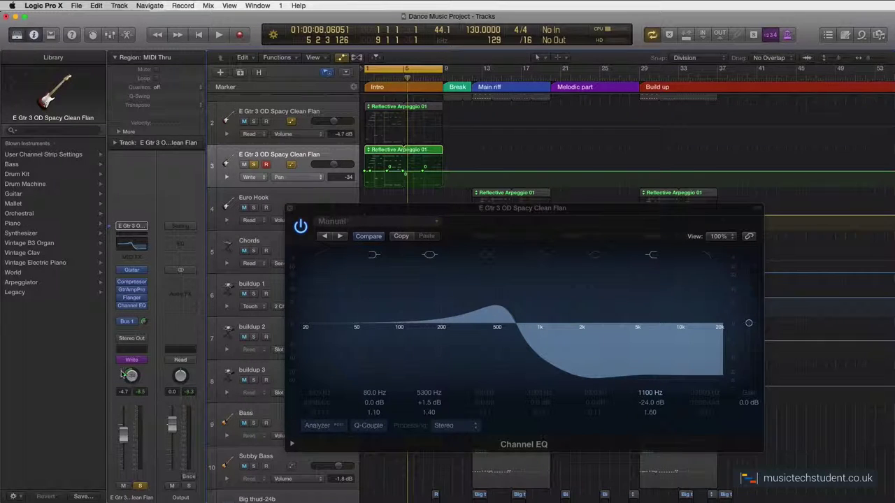
# Record a Channel EQ cutoff sweep to 840 Hz during intro playback.
pyautogui.click(237, 36)
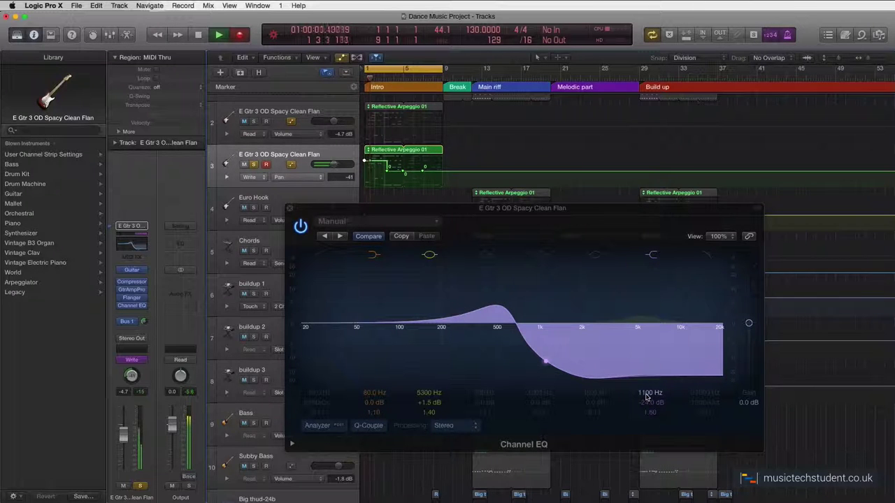
pyautogui.moveTo(650, 393)
pyautogui.mouseDown()
pyautogui.moveTo(650, 353)
pyautogui.moveTo(647, 396)
pyautogui.mouseUp()
pyautogui.press('space')
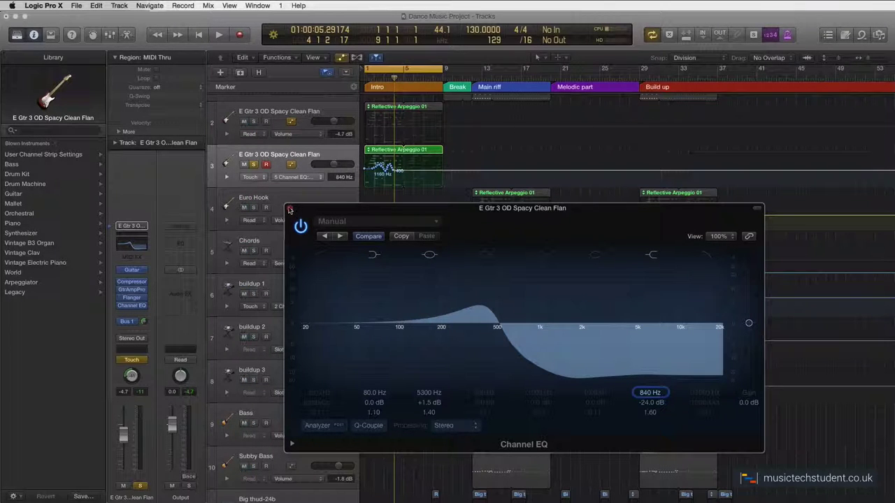
# Close the EQ, enlarge track 3, clear old frequency automation and draw a rise to 3250 Hz.
pyautogui.click(289, 209)
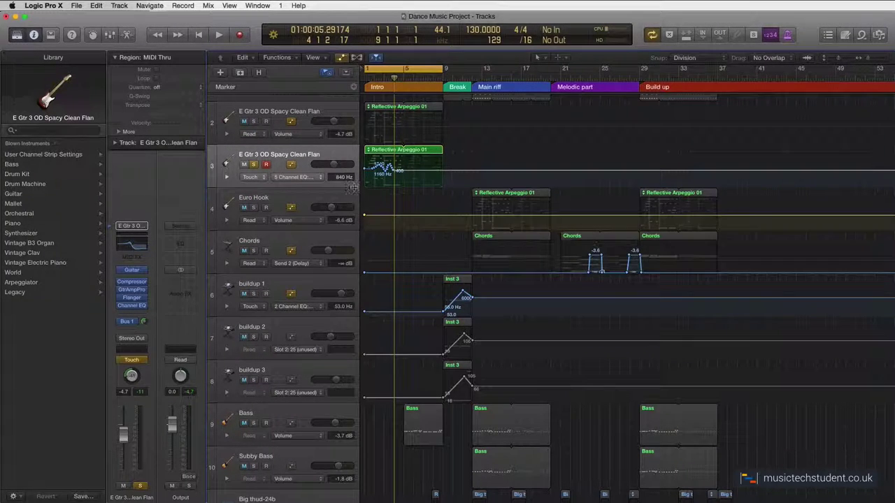
pyautogui.moveTo(348, 190); pyautogui.dragTo(347, 271)
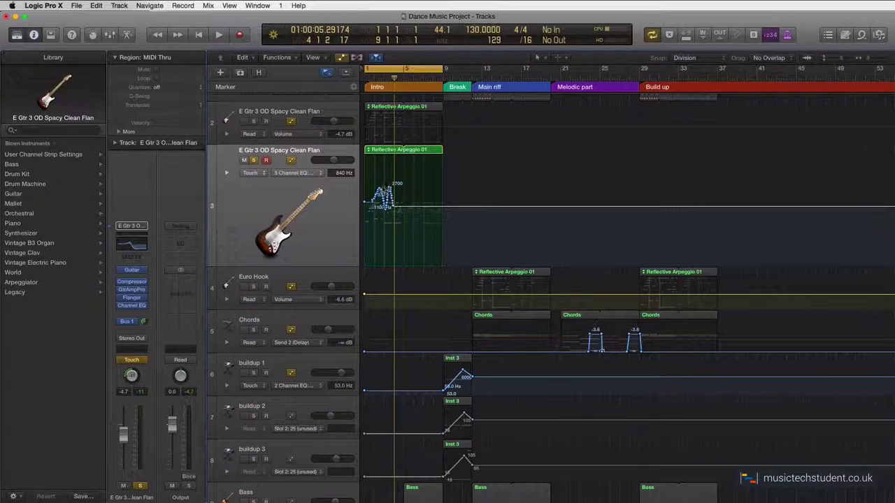
pyautogui.moveTo(381, 194); pyautogui.dragTo(398, 211)
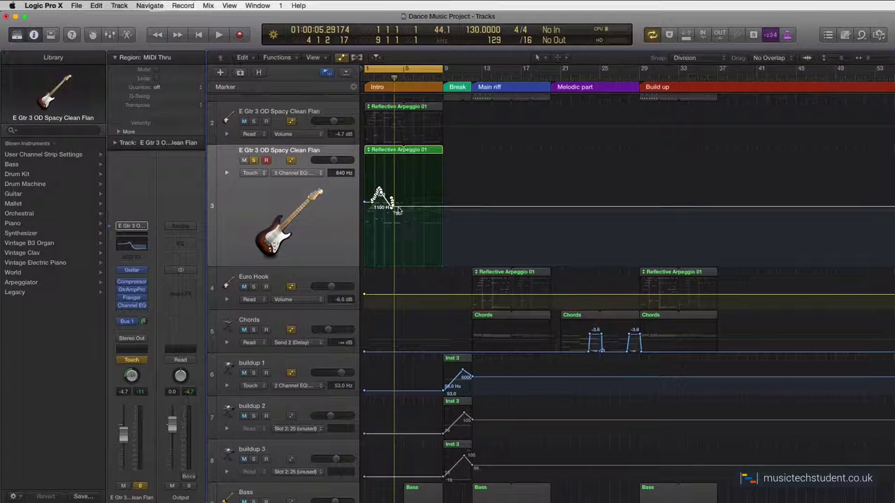
pyautogui.click(396, 209)
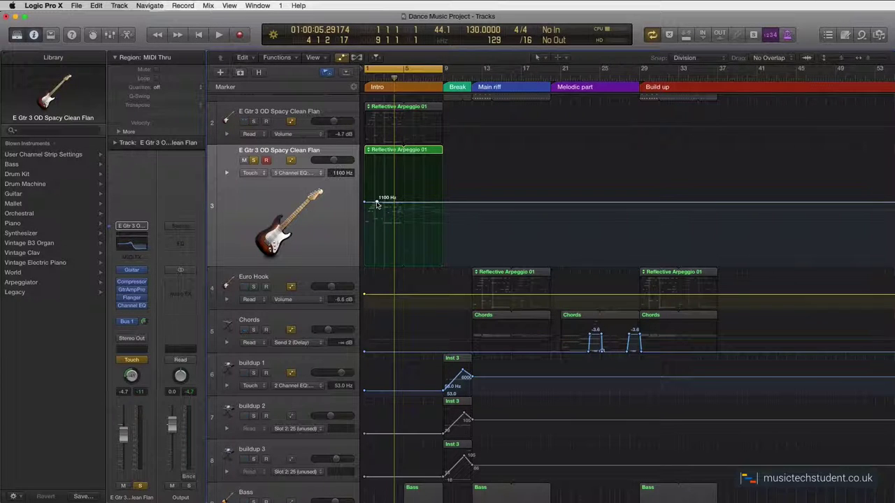
pyautogui.moveTo(375, 202); pyautogui.dragTo(412, 198)
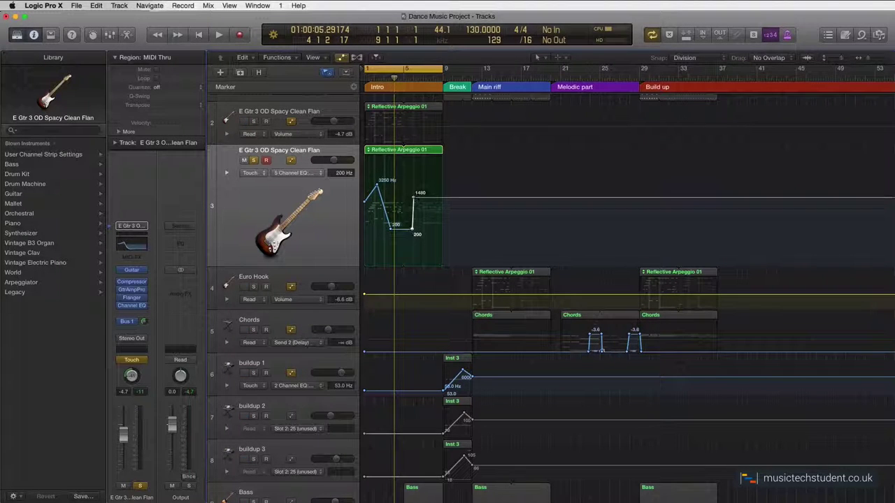
# Reopen the guitar's Channel EQ and play the Intro to hear the frequency sweep.
pyautogui.click(128, 247)
pyautogui.moveTo(349, 209); pyautogui.dragTo(383, 220)
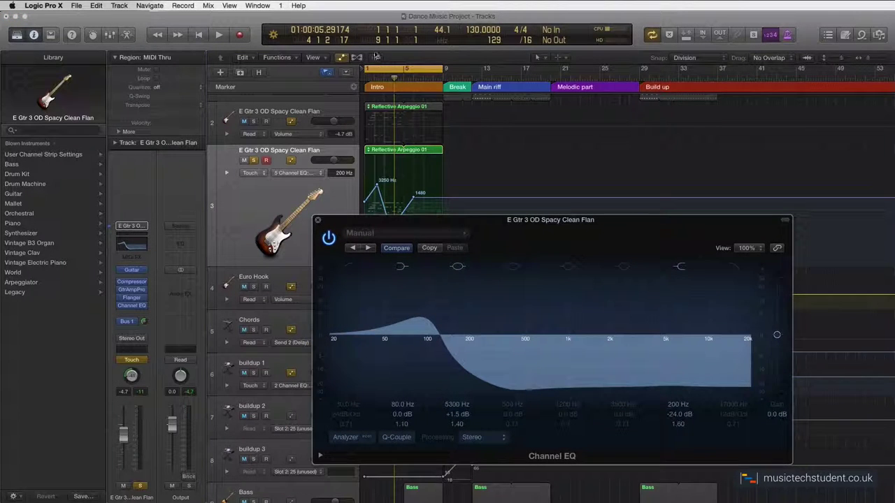
pyautogui.click(369, 86)
pyautogui.press('space')
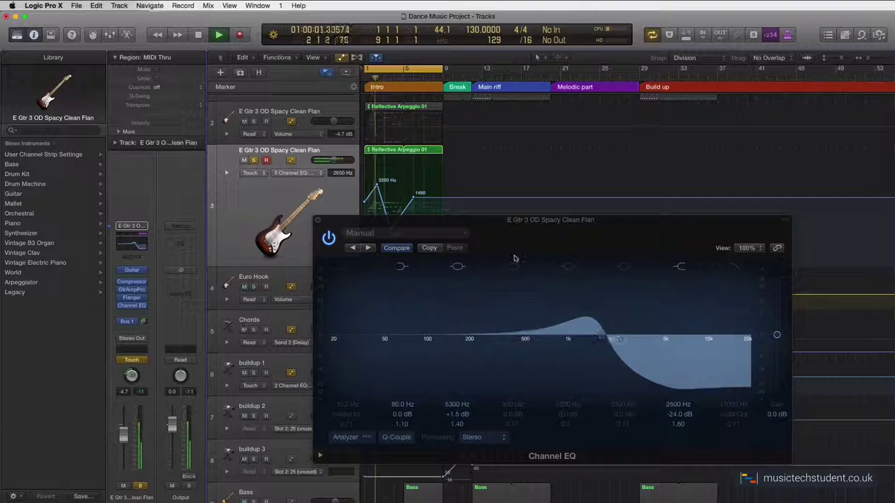
pyautogui.press('space')
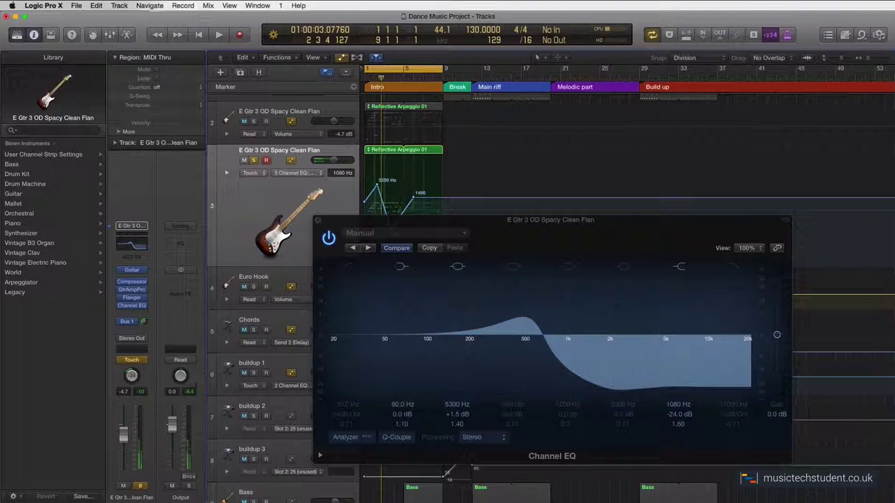
# Switch the guitar track's automation from Touch to Read, play it back, and close the EQ.
pyautogui.click(135, 360)
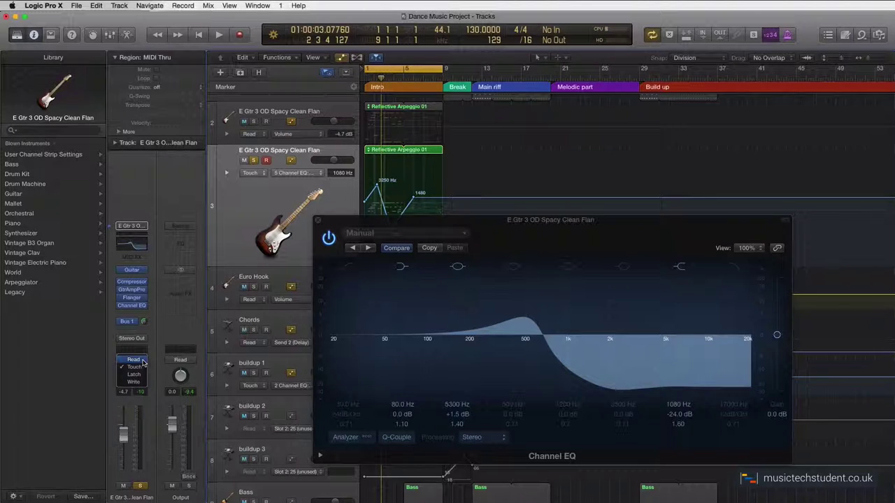
pyautogui.click(143, 360)
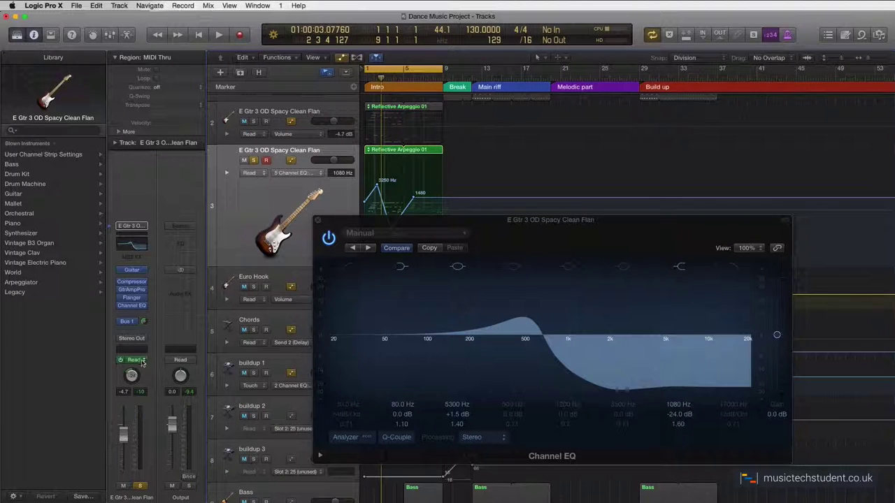
pyautogui.click(143, 360)
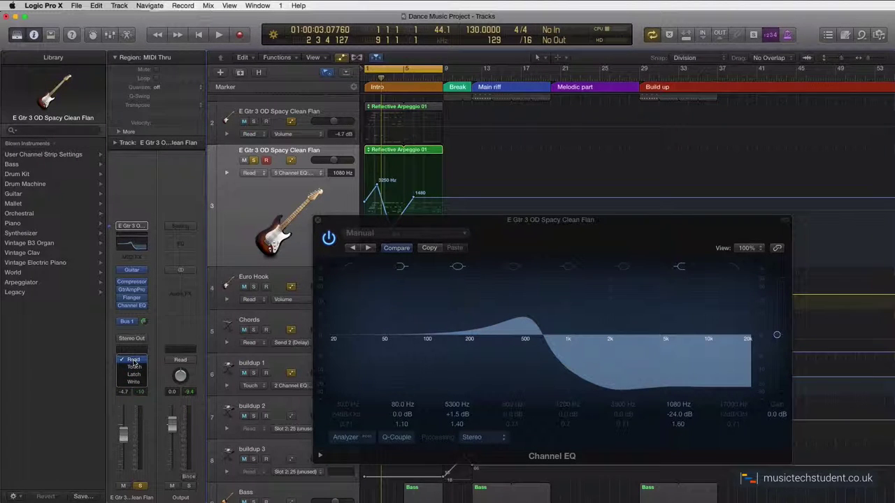
pyautogui.click(140, 361)
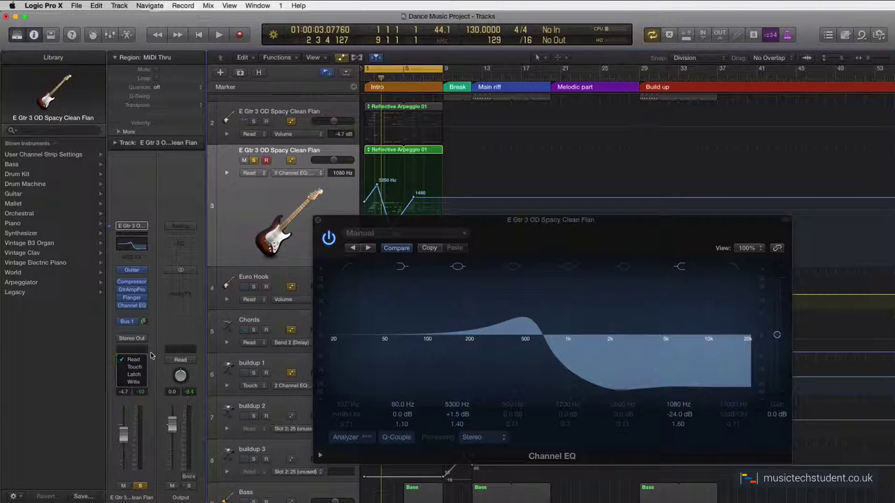
pyautogui.press('space')
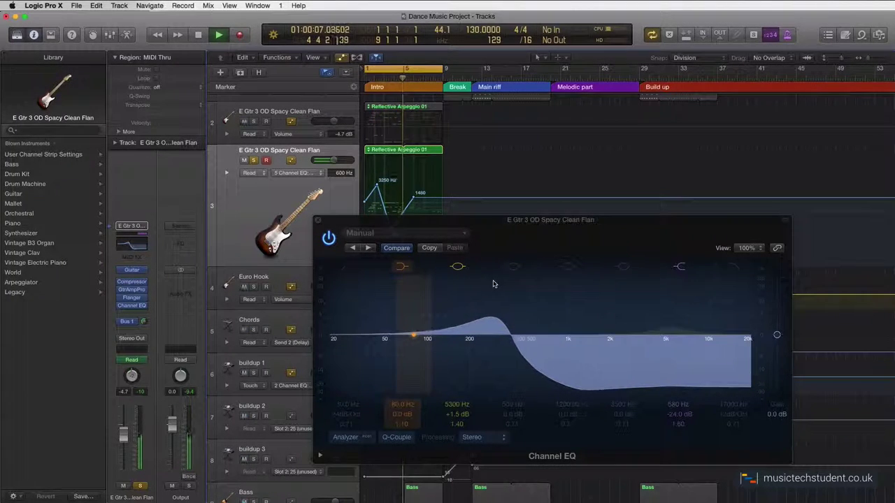
pyautogui.click(319, 221)
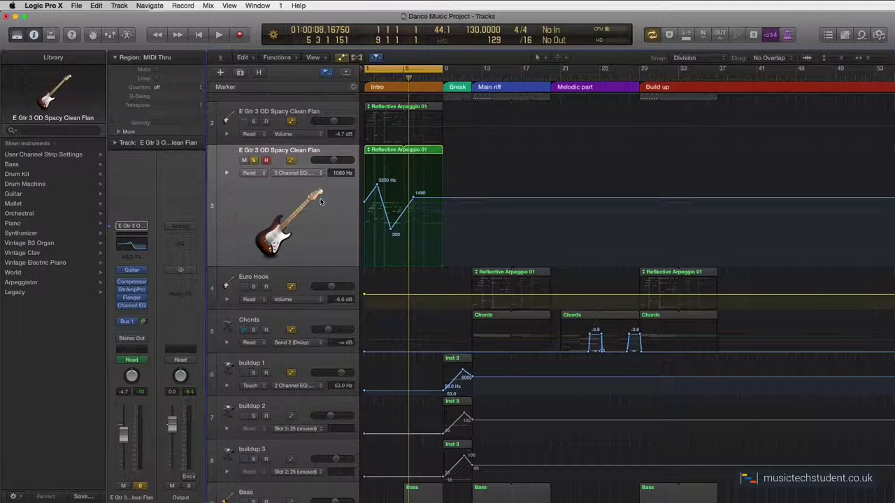
# Hide automation lanes, unsolo the guitar track and shrink it back to normal height.
pyautogui.press('a')
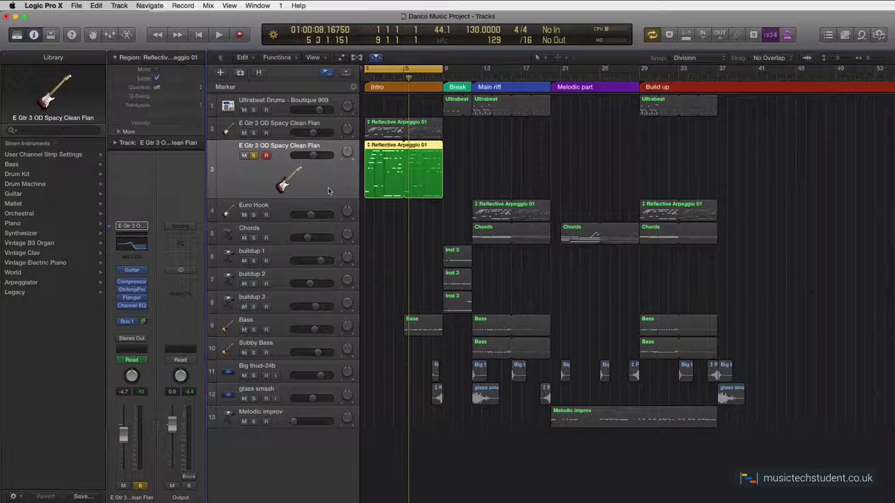
pyautogui.click(253, 155)
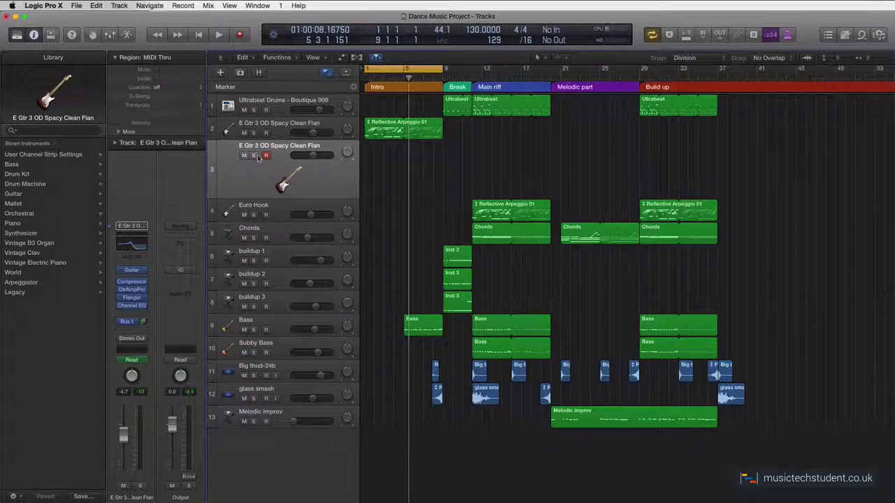
pyautogui.moveTo(259, 199); pyautogui.dragTo(259, 160)
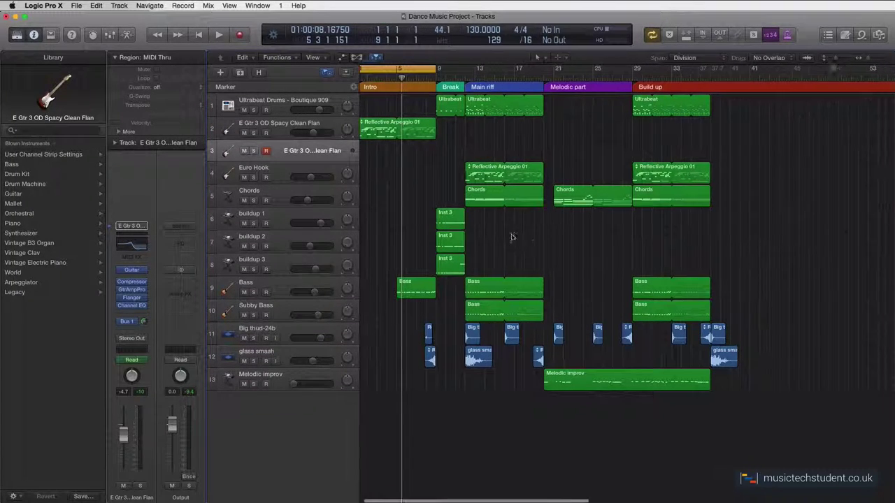
pyautogui.hscroll(3, 503, 237)
pyautogui.hscroll(-3, 509, 237)
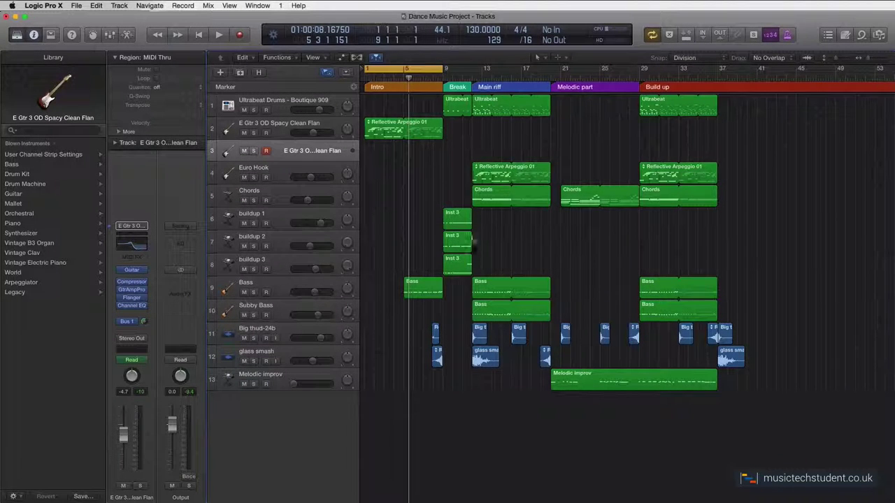
# Solo the buildup tracks and show the automation lanes again.
pyautogui.click(272, 224)
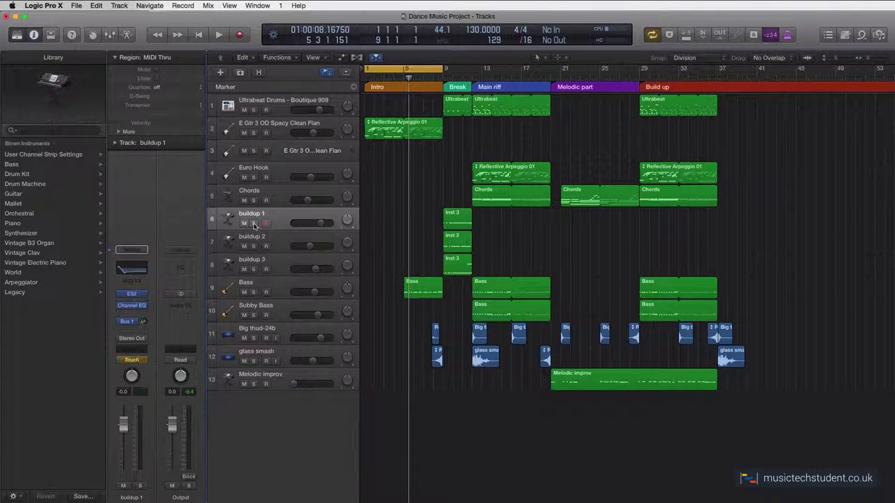
pyautogui.click(254, 223)
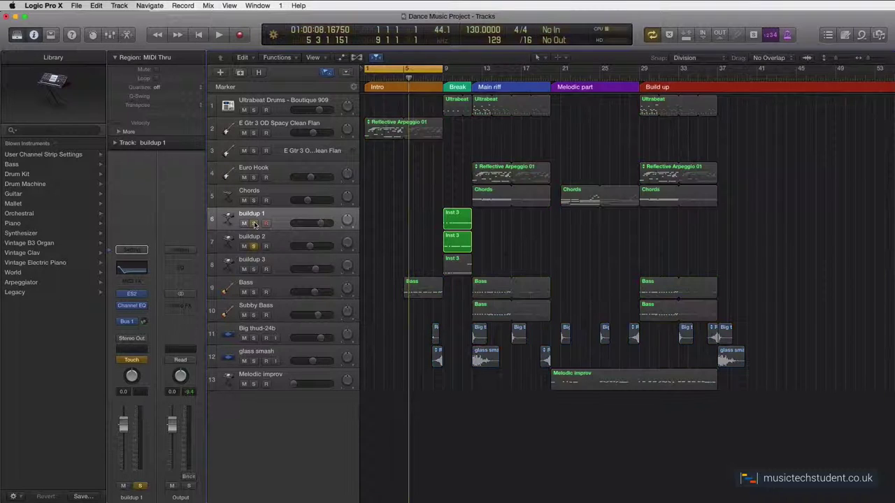
pyautogui.click(253, 269)
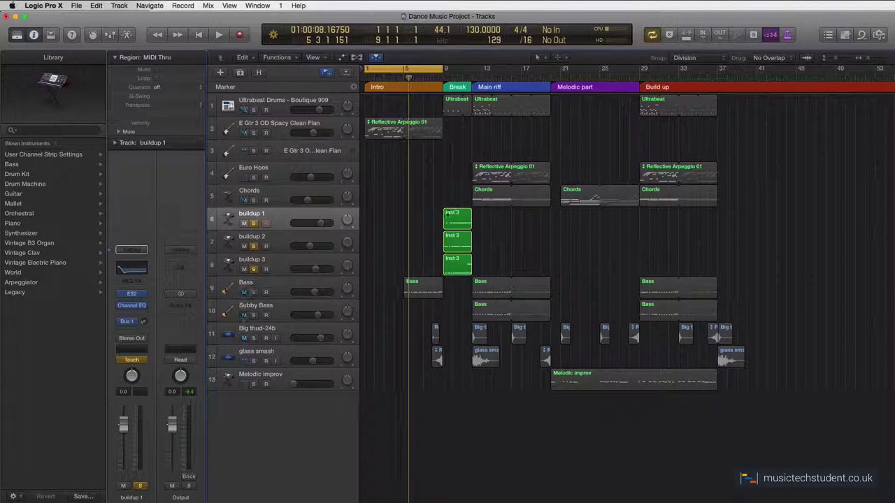
pyautogui.press('a')
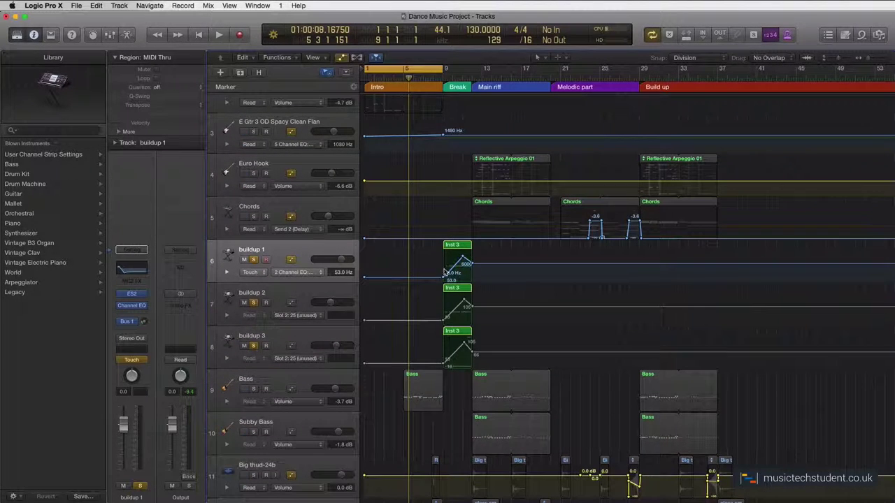
# Open buildup 1's Channel EQ and resize its window to reveal the regions.
pyautogui.click(130, 268)
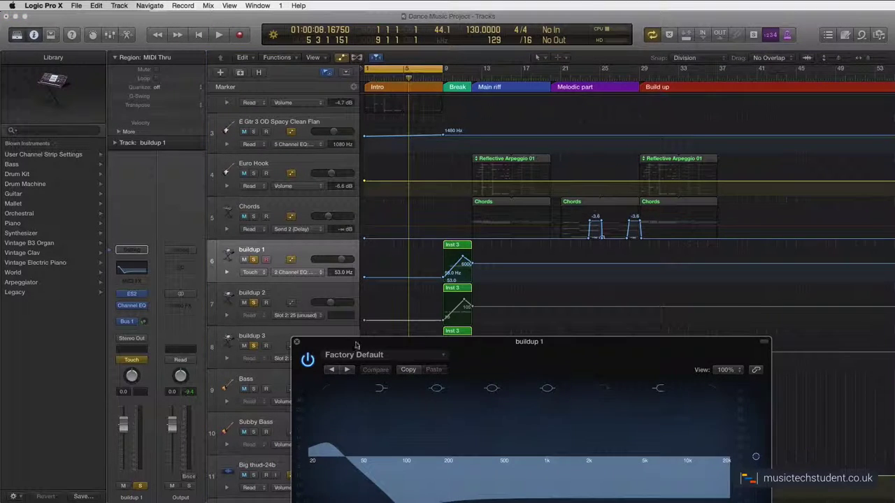
pyautogui.moveTo(356, 344); pyautogui.dragTo(455, 135)
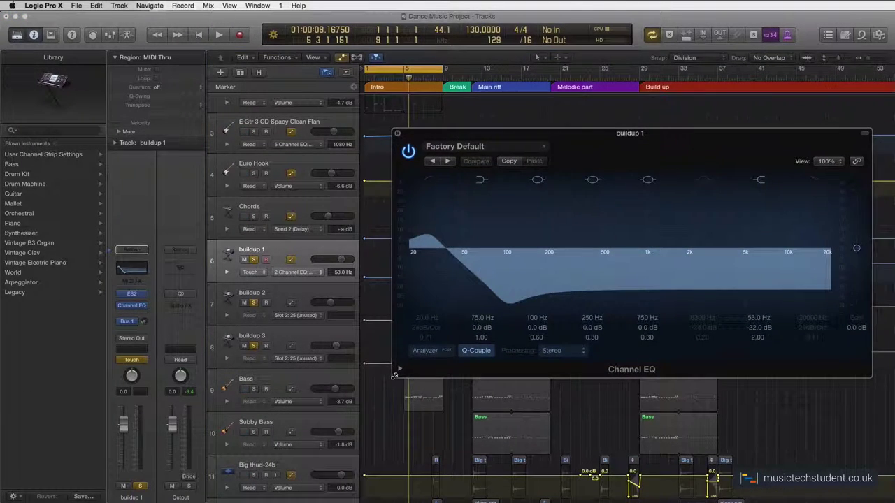
pyautogui.moveTo(394, 375); pyautogui.dragTo(496, 335)
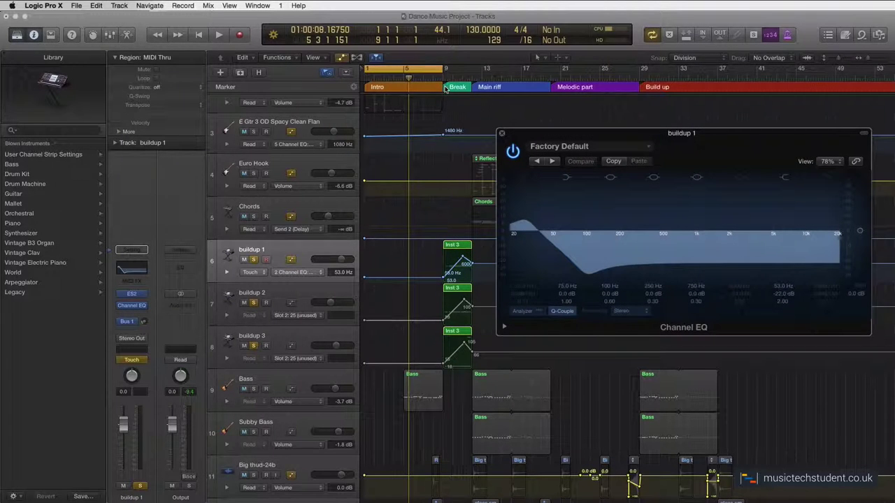
# Disable Cycle, play from bar 9 to hear the Break filter sweep, and close the EQ.
pyautogui.click(428, 75)
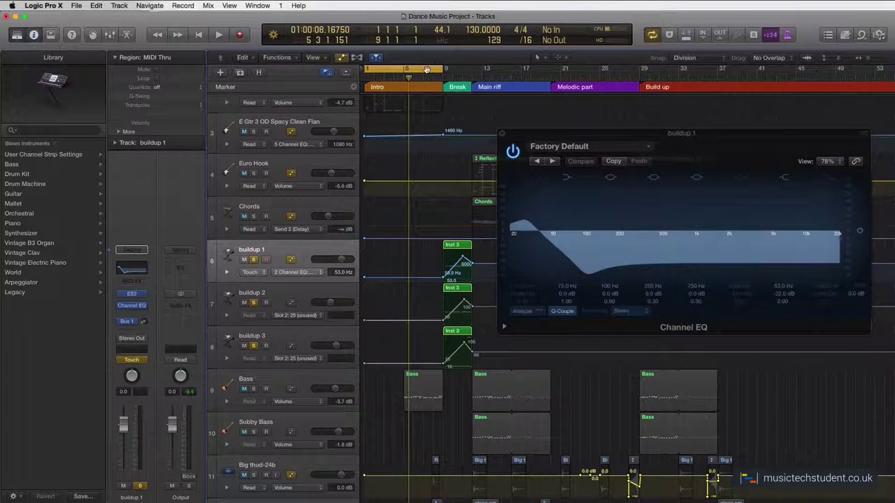
pyautogui.click(427, 70)
pyautogui.click(434, 79)
pyautogui.press('space')
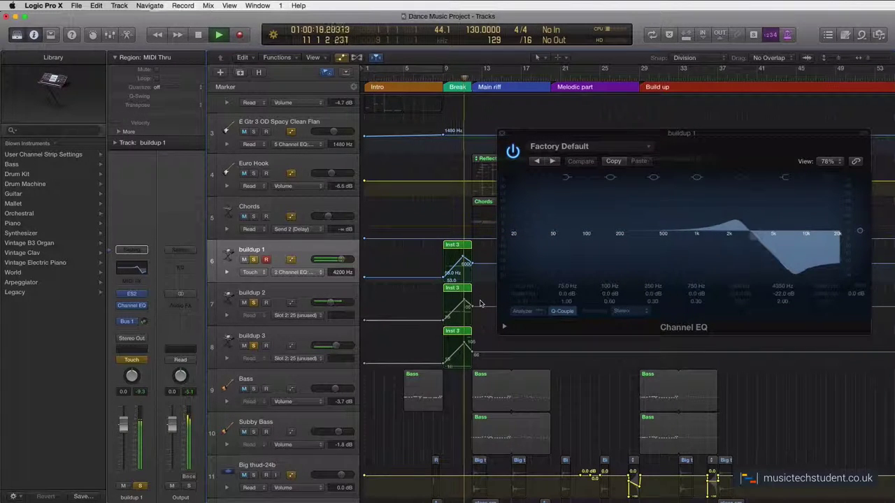
pyautogui.press('space')
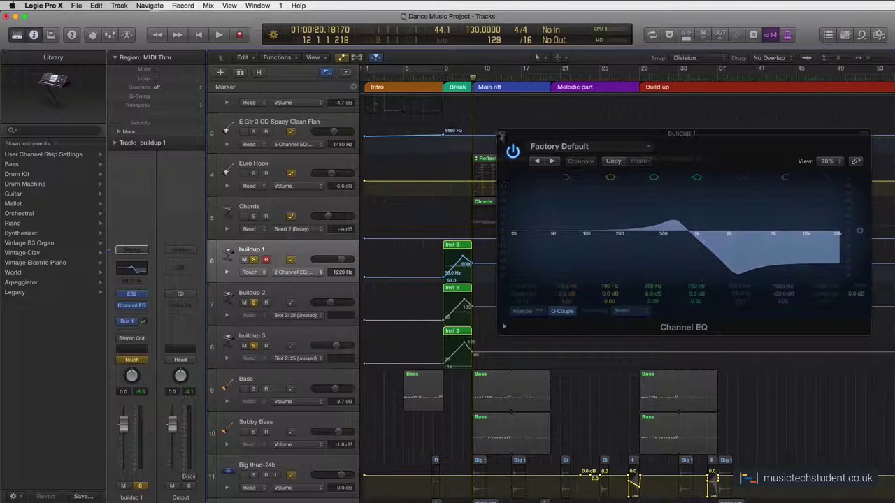
pyautogui.click(501, 133)
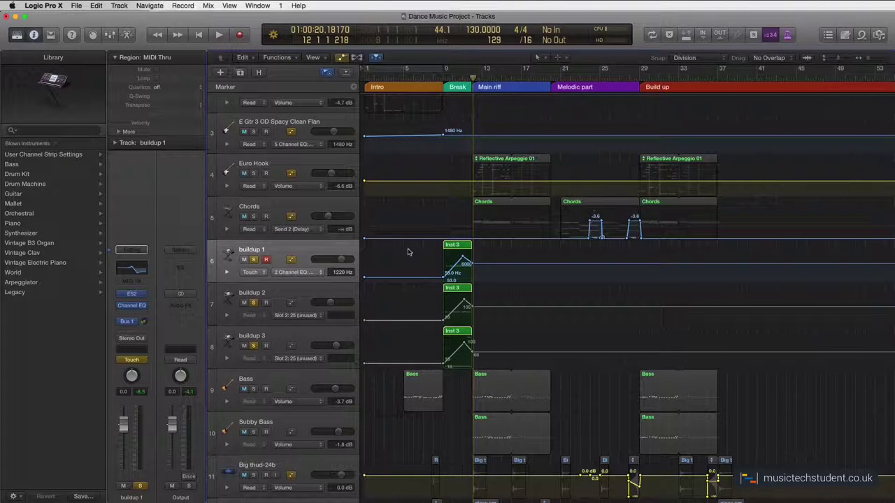
# Turn off Solo on buildup 1, 2 and 3 and hide the automation lanes to show all 13 tracks.
pyautogui.click(246, 260)
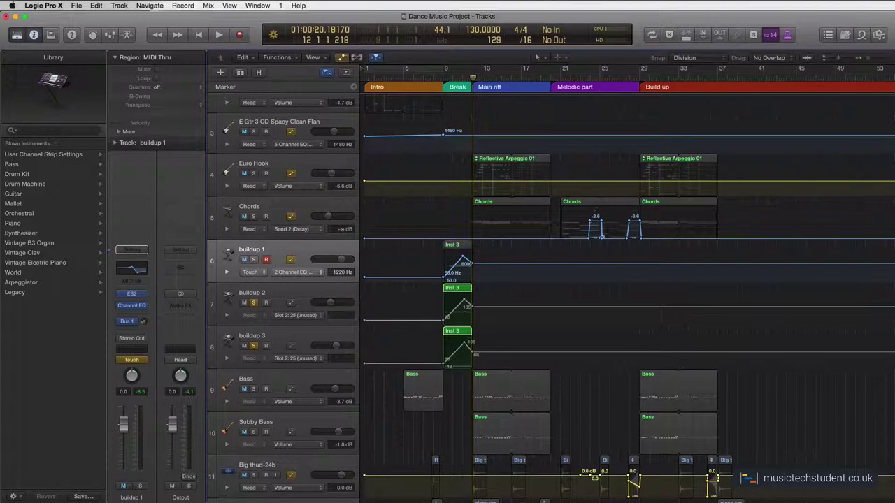
pyautogui.click(246, 302)
pyautogui.click(254, 346)
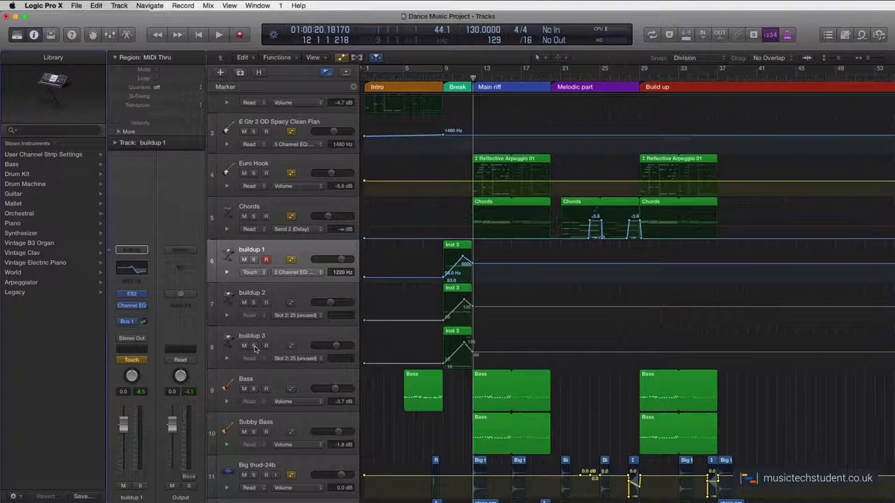
pyautogui.press('a')
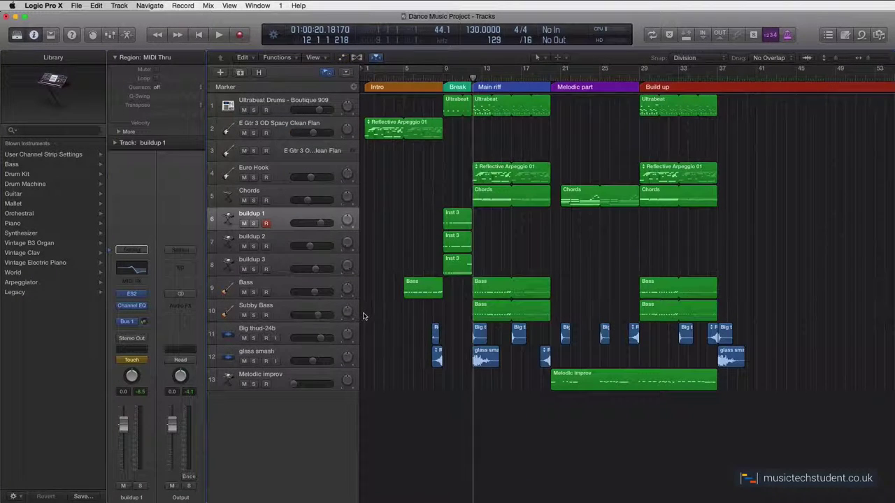